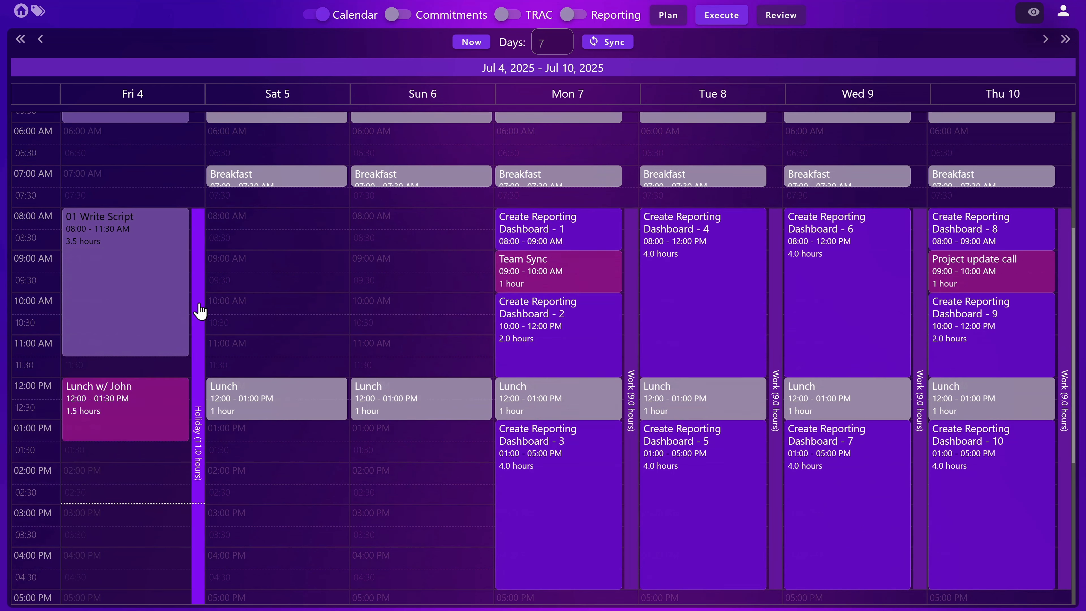
Step: Add a one-hour event named New Event on Friday, July 4, from 2:30 PM to 3:30 PM
right_click(116, 500)
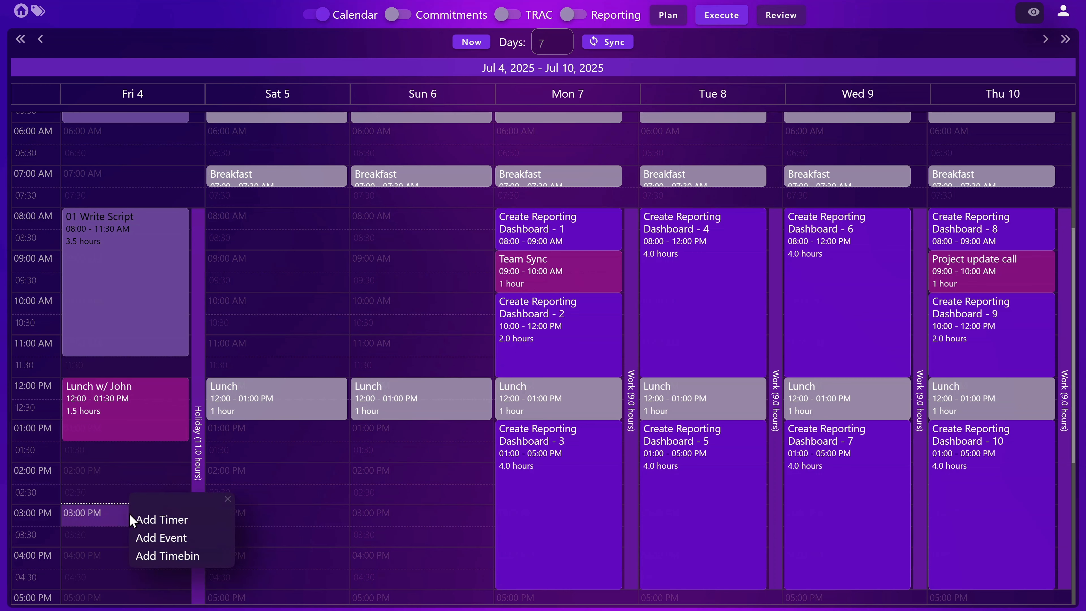
click(150, 535)
text(New Event)
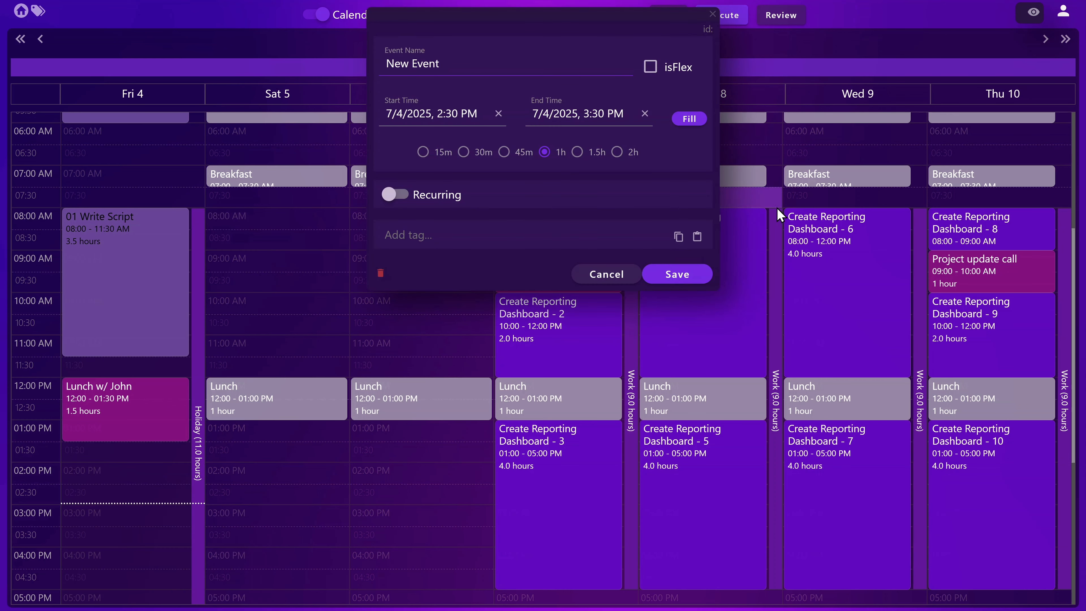
click(701, 273)
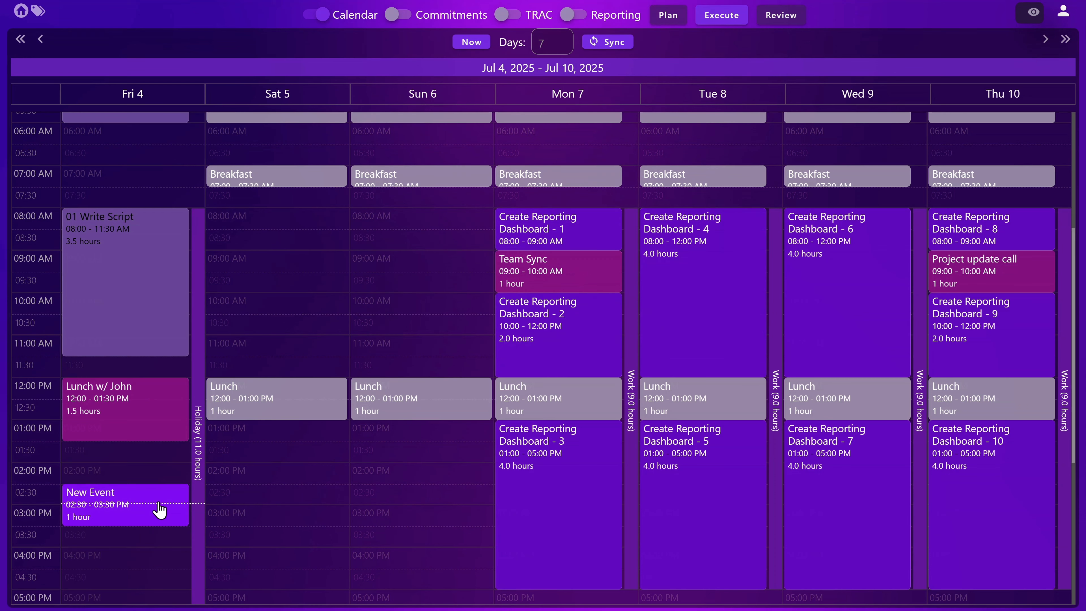
Step: Delete the New Event entry from Friday afternoon and confirm the deletion
click(167, 513)
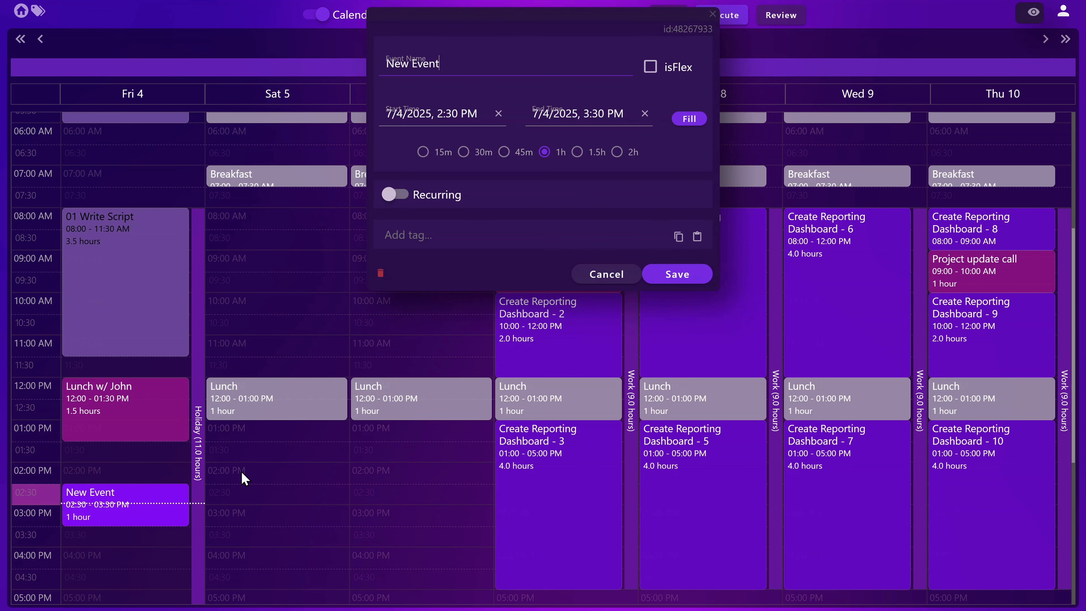
click(380, 276)
click(658, 240)
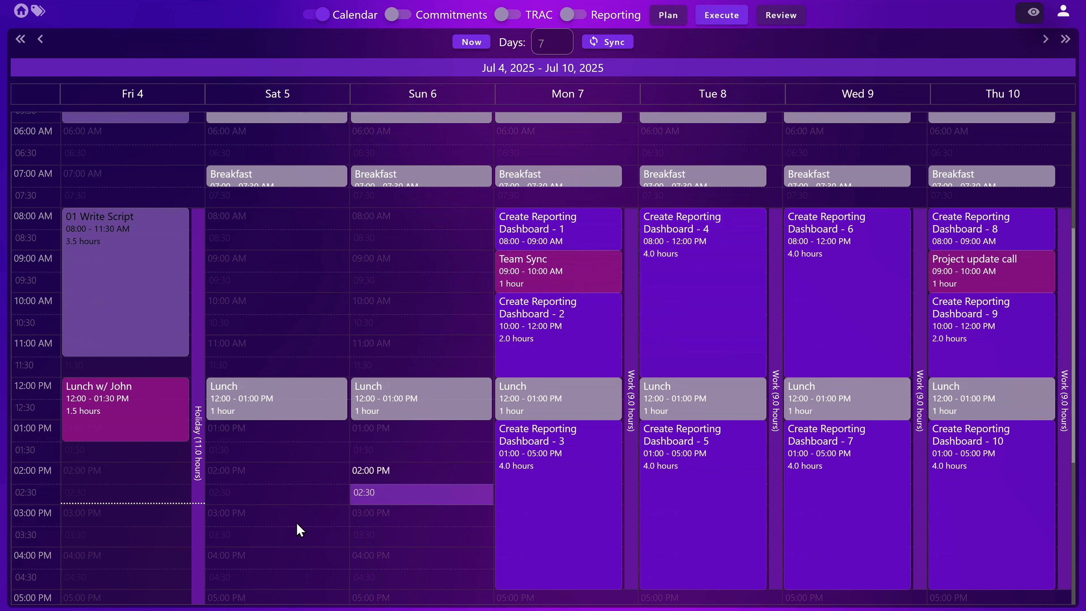
Step: Examine the week's calendar at finer time intervals, down to five minutes, and at the full-day hourly scale
scroll(283, 461, up, 5)
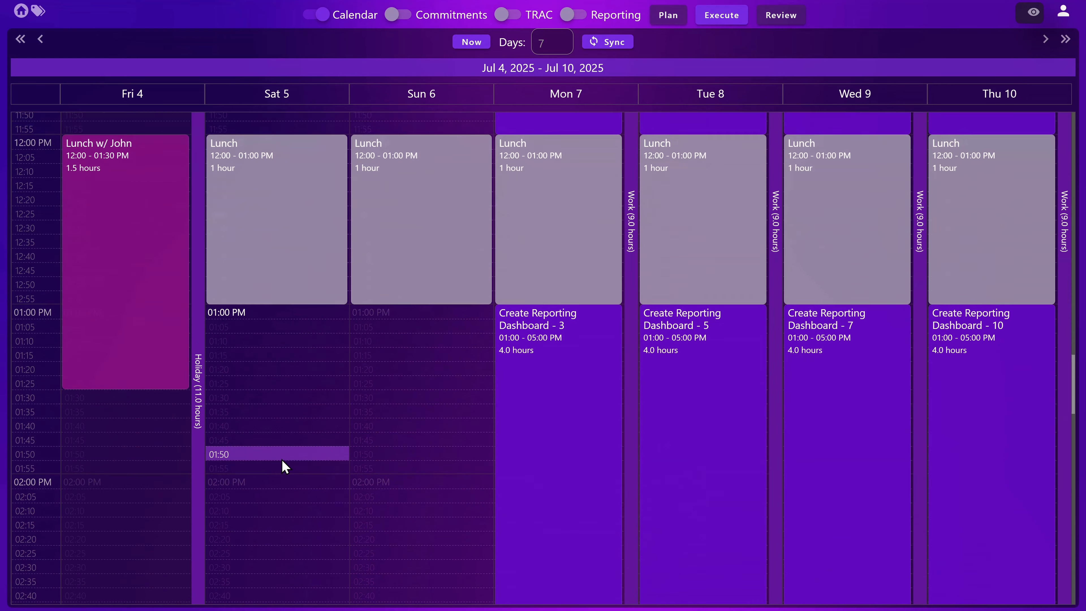
scroll(285, 466, up, 2)
scroll(286, 467, down, 4)
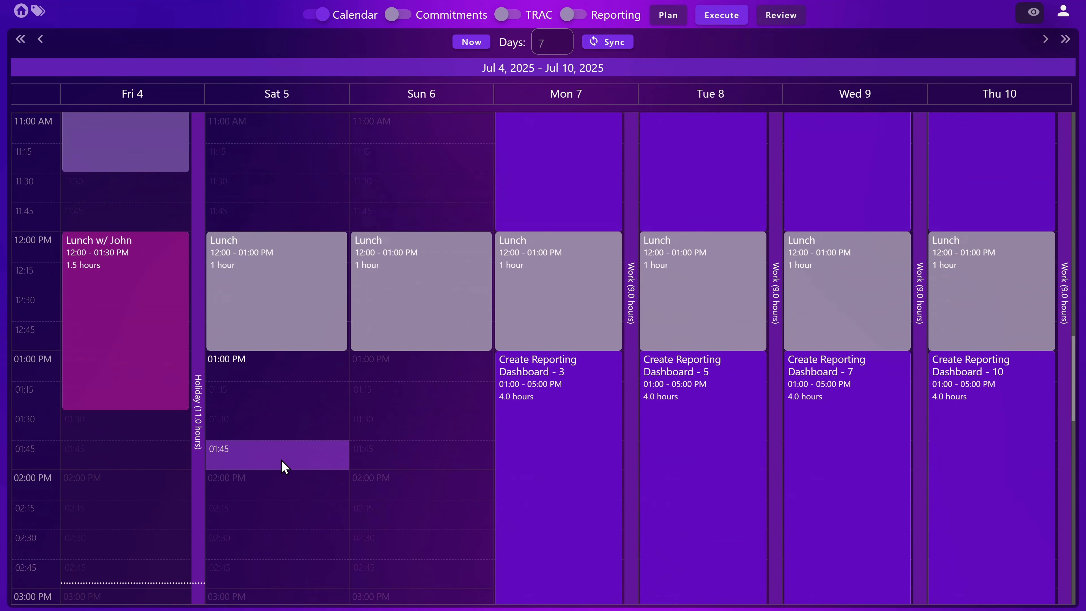
scroll(284, 466, down, 4)
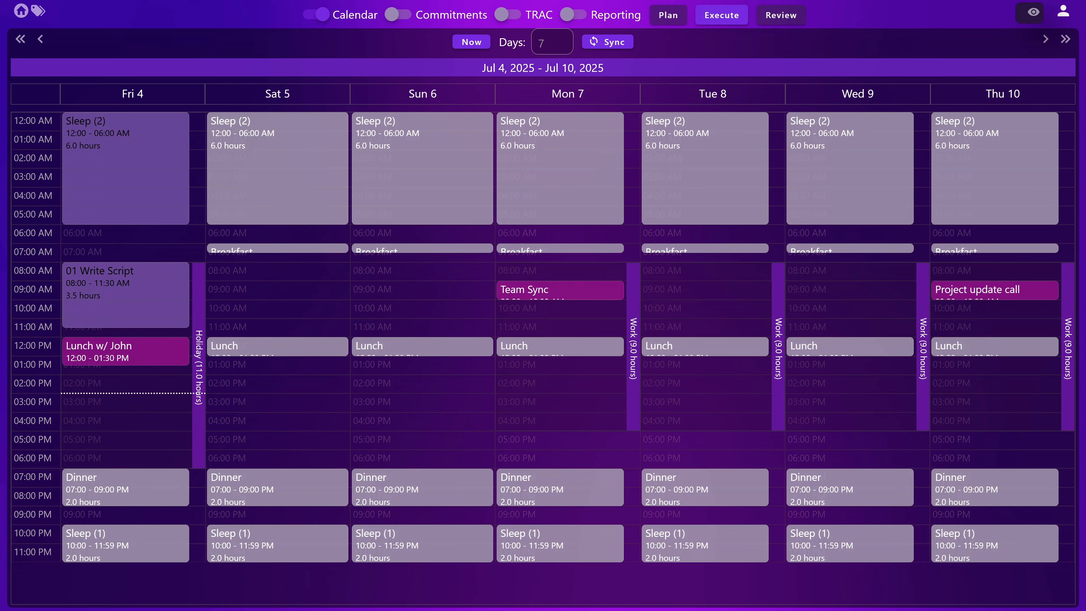
Step: Open the commitments and compare them with the calendar for today and for the week of Jun 30 - Jul 6
click(451, 16)
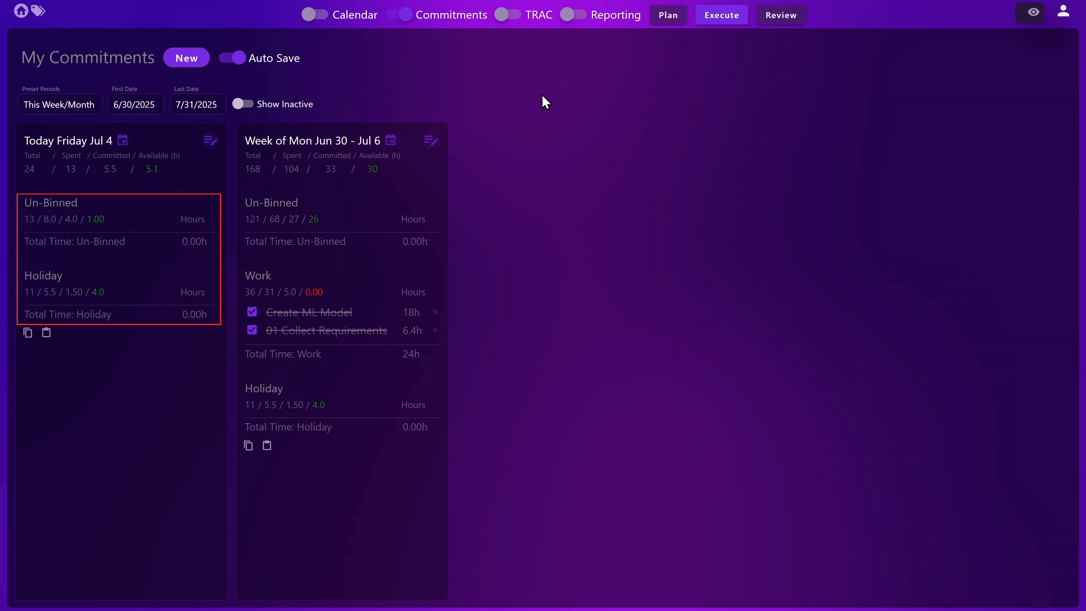
click(123, 140)
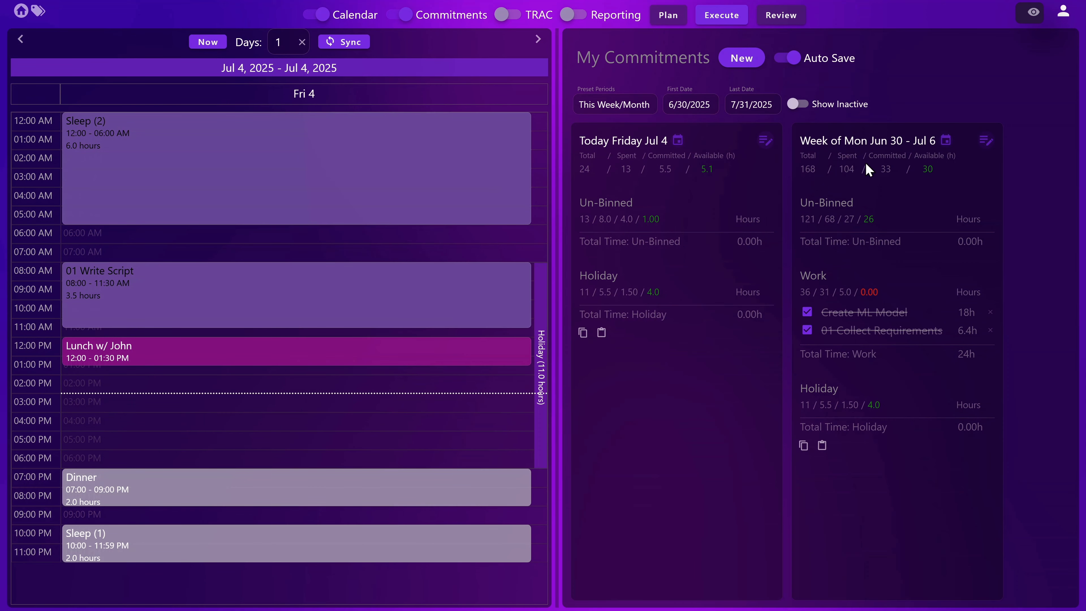
click(946, 141)
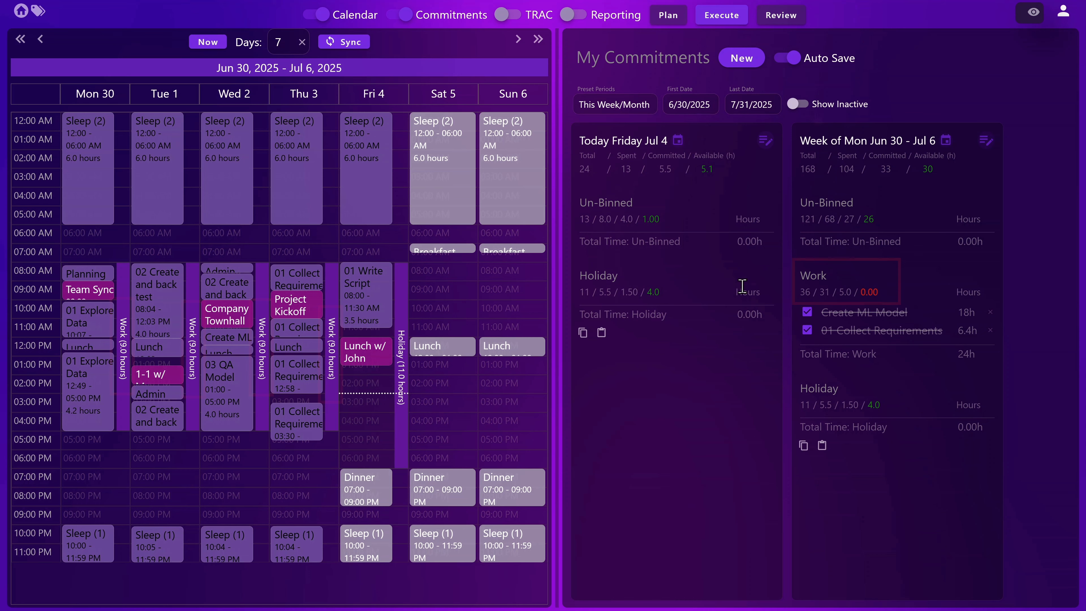
Step: In the Execute layout, commit Pay Bills/Organize Expenses and 02 Shoot Screen Recordings to today's Holiday time bin
click(722, 16)
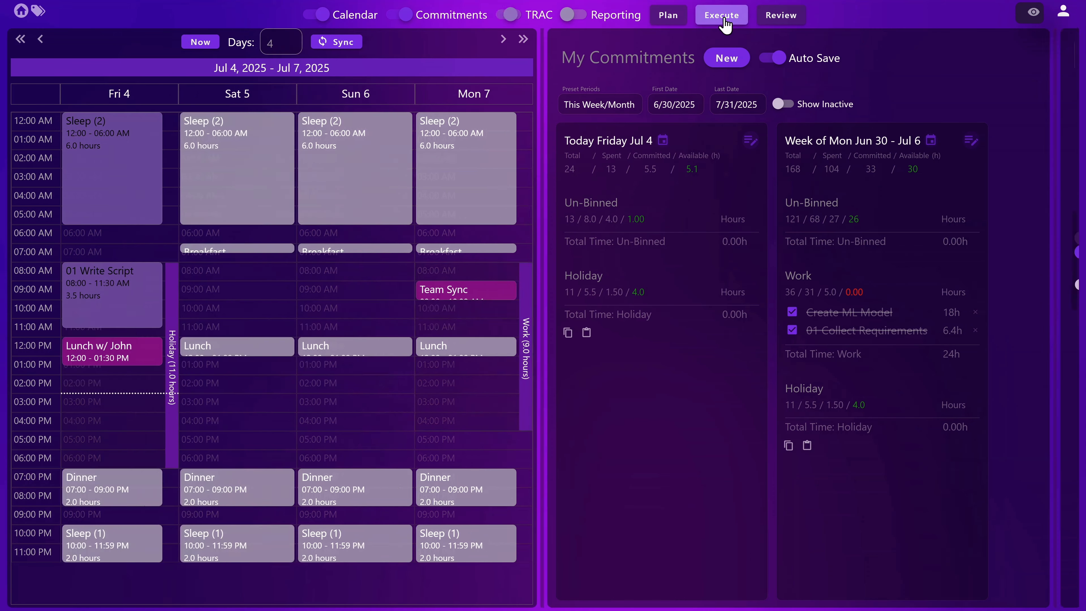
mouse_move(760, 115)
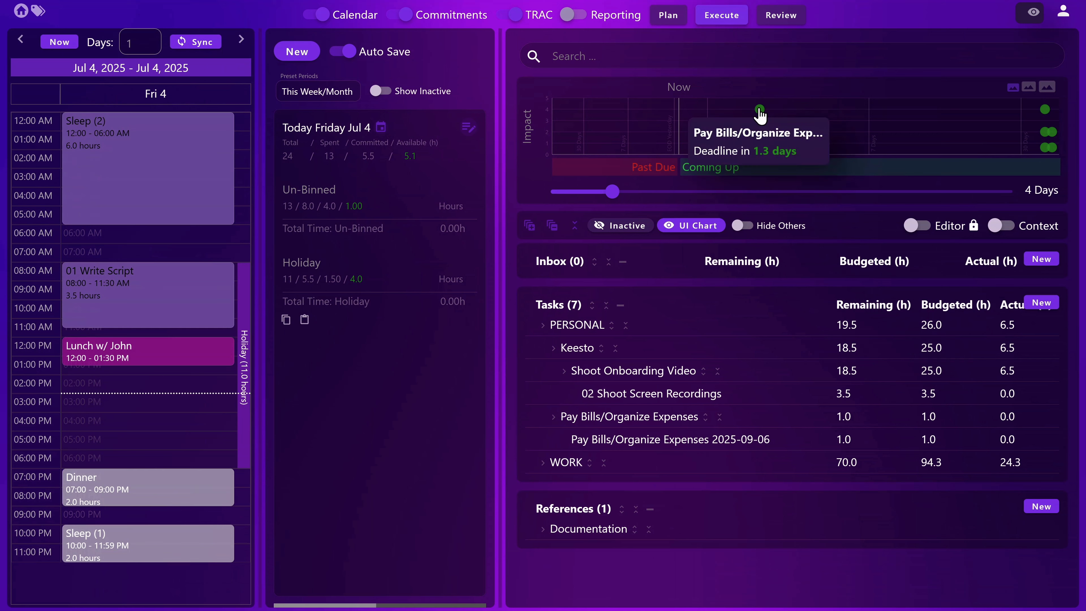
drag(760, 115, 329, 308)
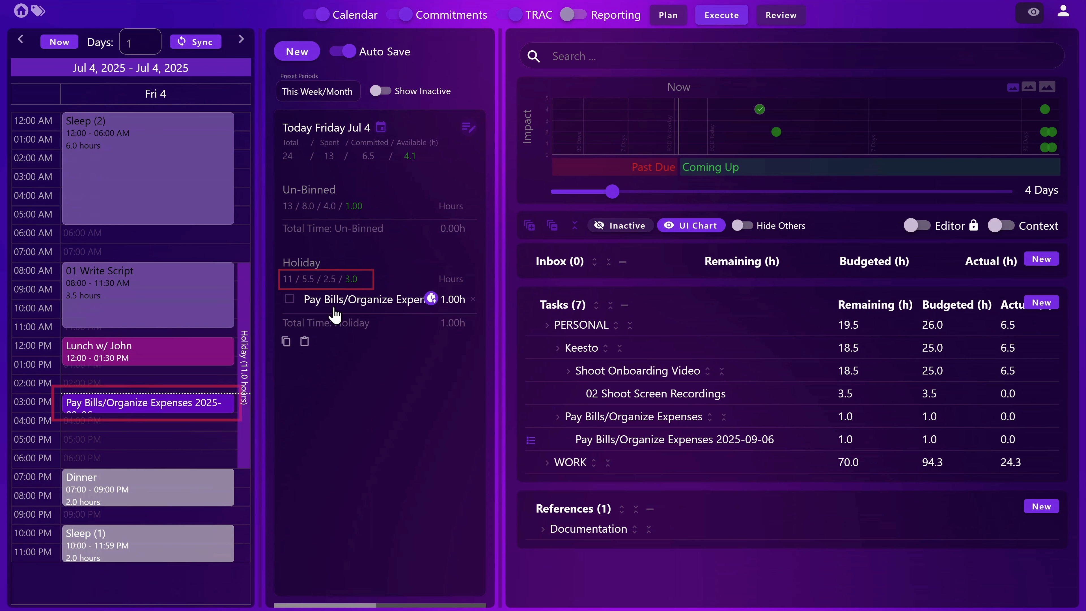
drag(624, 391, 357, 306)
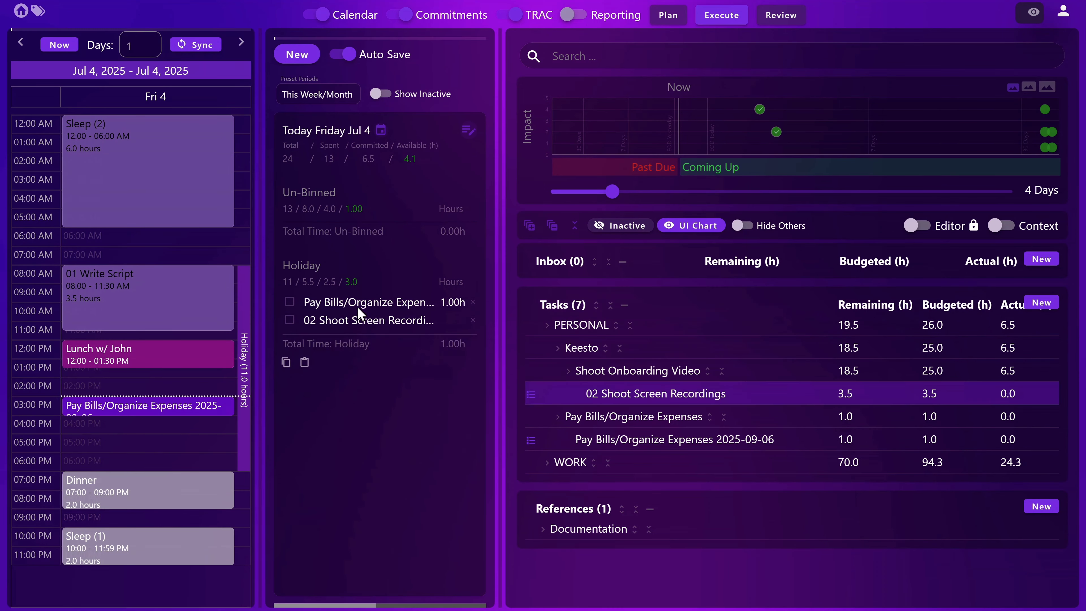
mouse_move(308, 329)
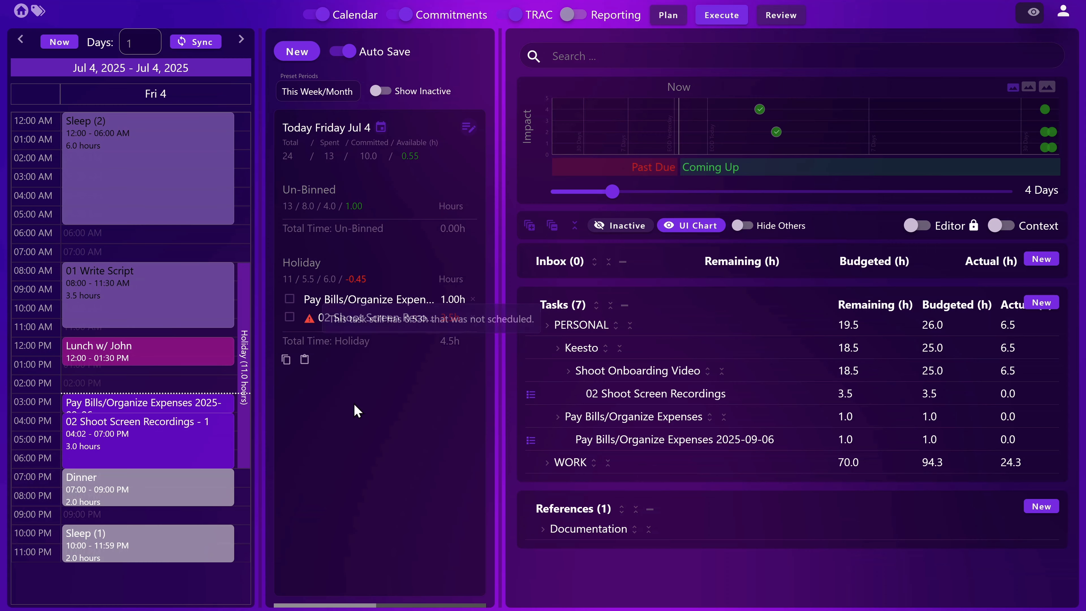
Step: Show only the TRAC view, with its upcoming deadline range set to 0 days and the UI Chart hidden
click(540, 20)
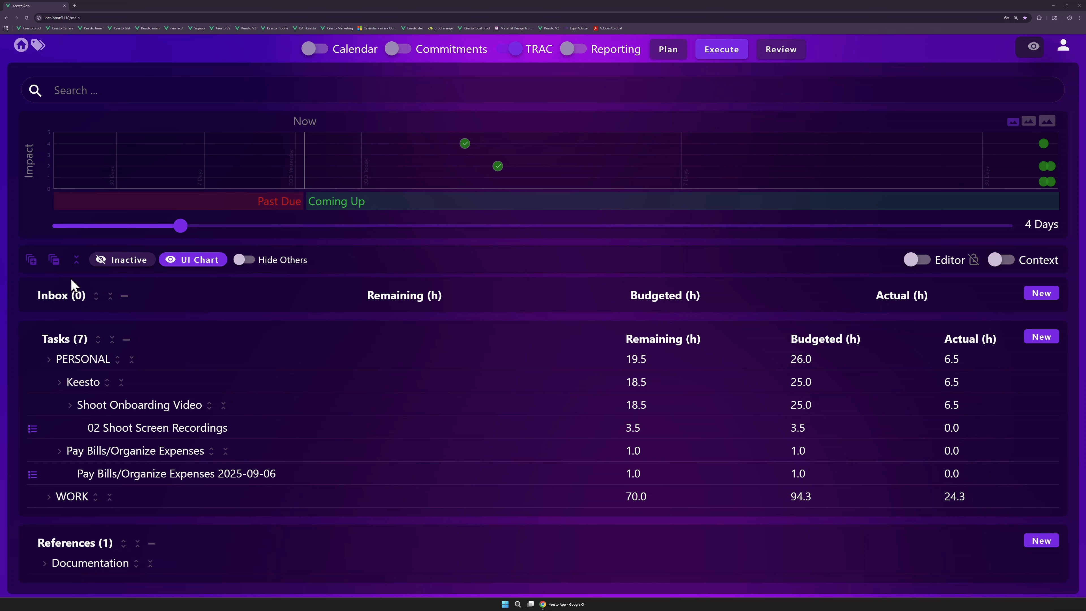
drag(180, 225, 51, 225)
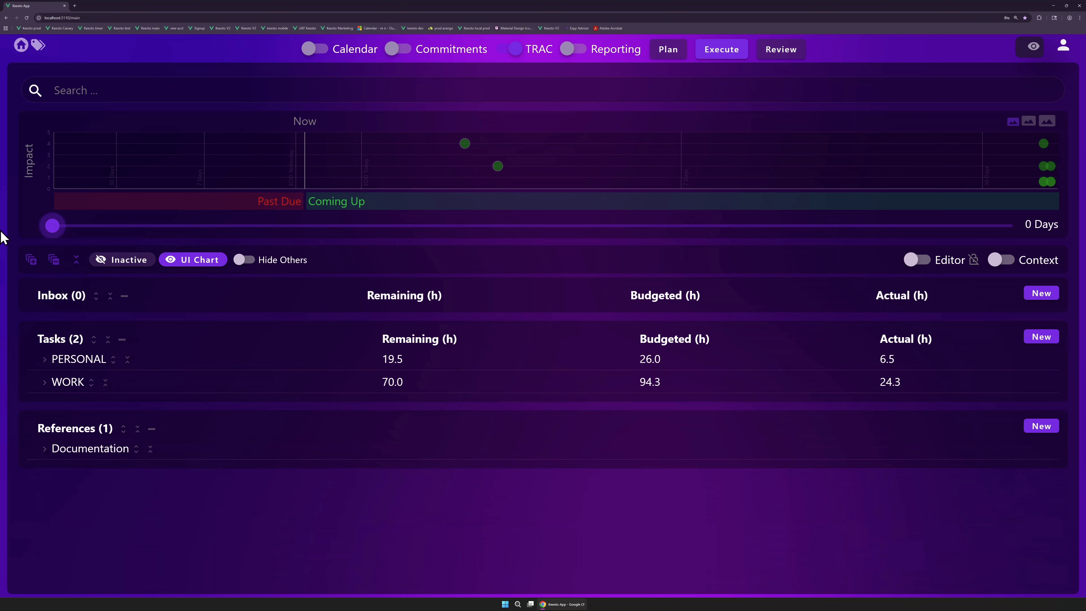
click(191, 257)
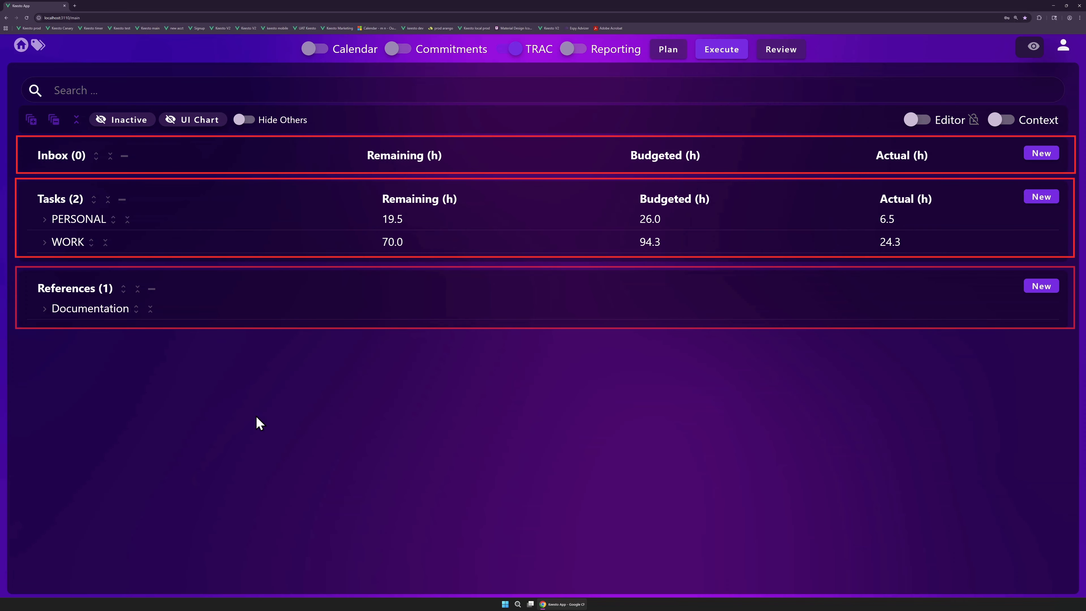
Step: Expand the whole Tasks hierarchy, look through the PERSONAL and WORK sub-tasks, and collapse it again
click(94, 199)
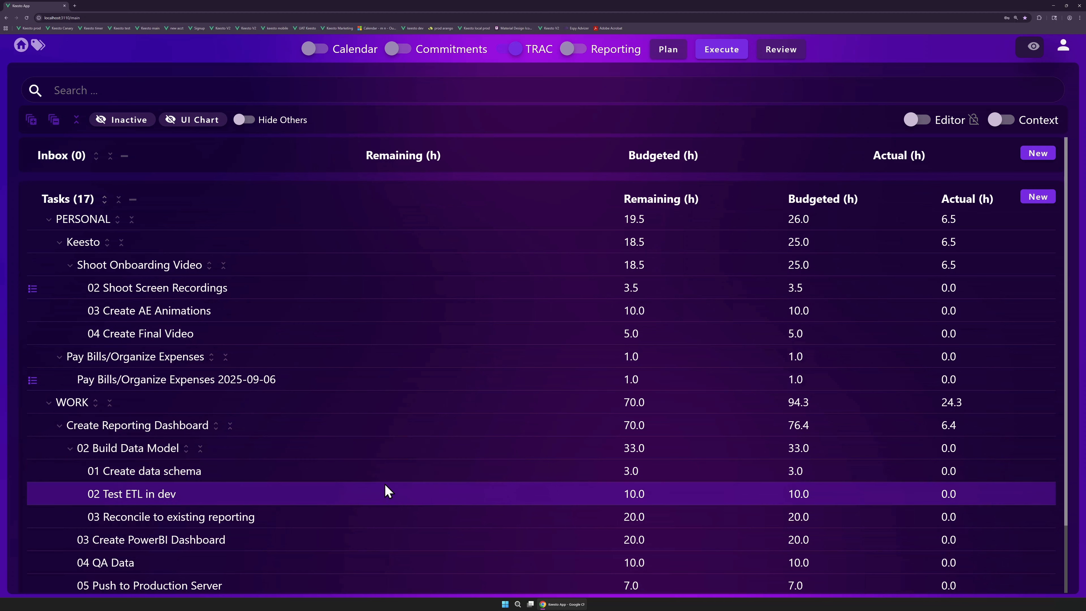
scroll(385, 492, down, 1)
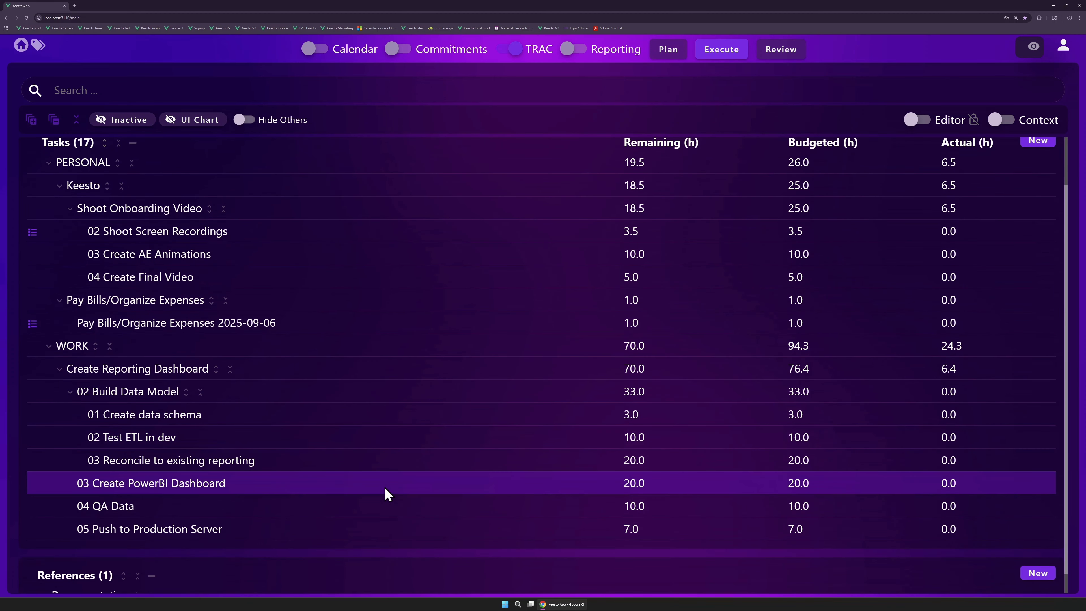
scroll(385, 487, up, 1)
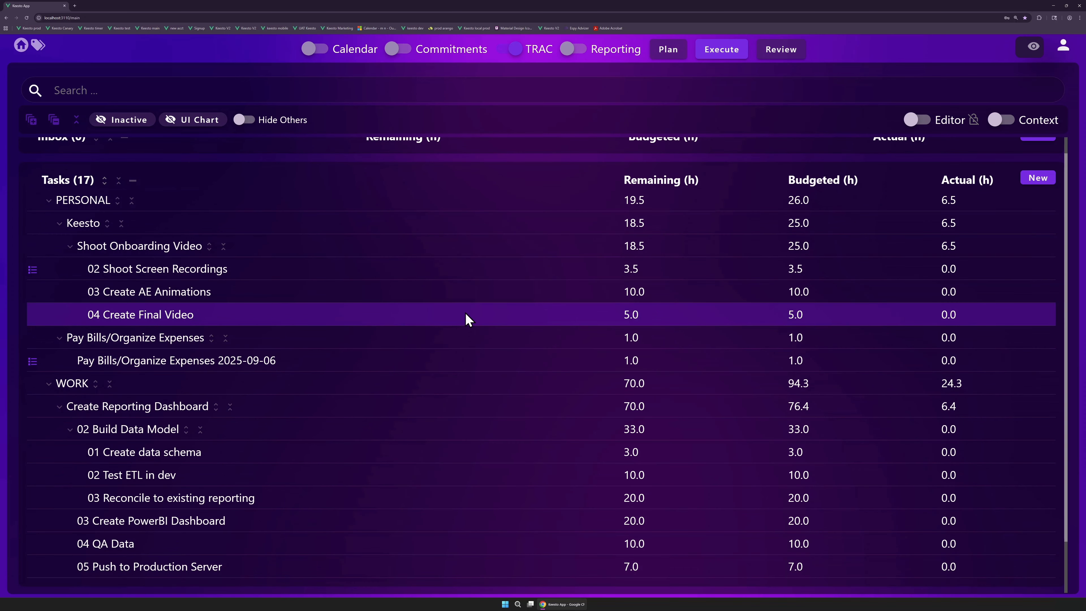
click(119, 181)
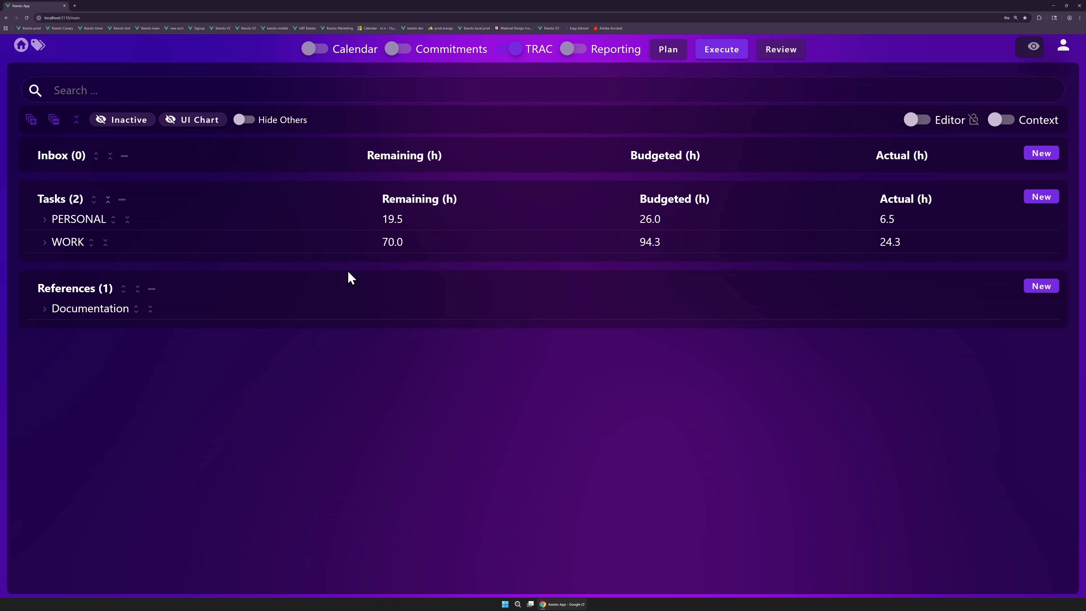
Step: Add a sub-task named Example under PERSONAL and save it
right_click(81, 227)
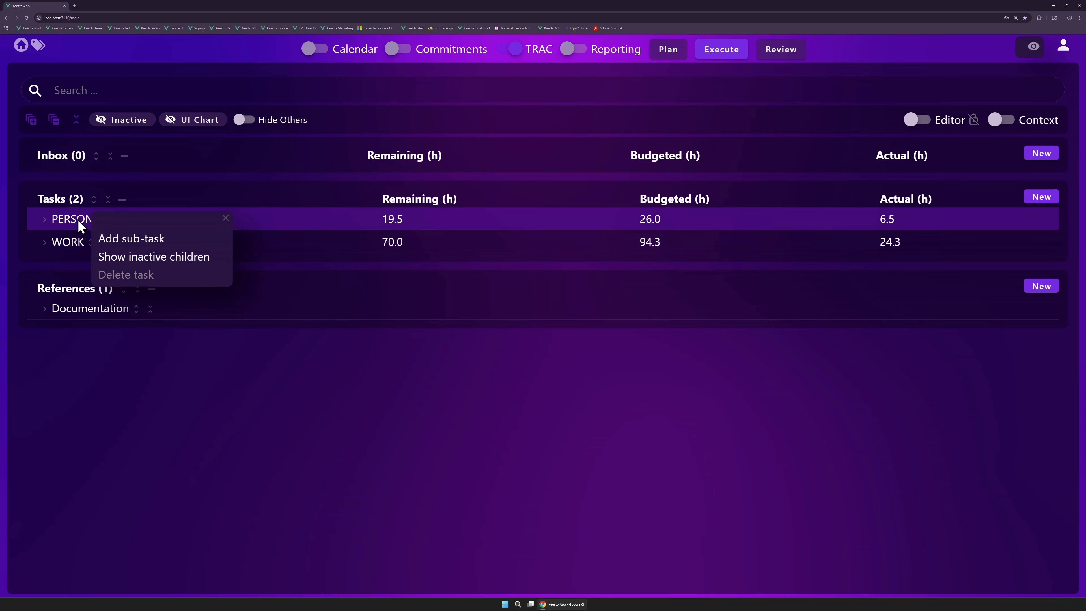
click(122, 238)
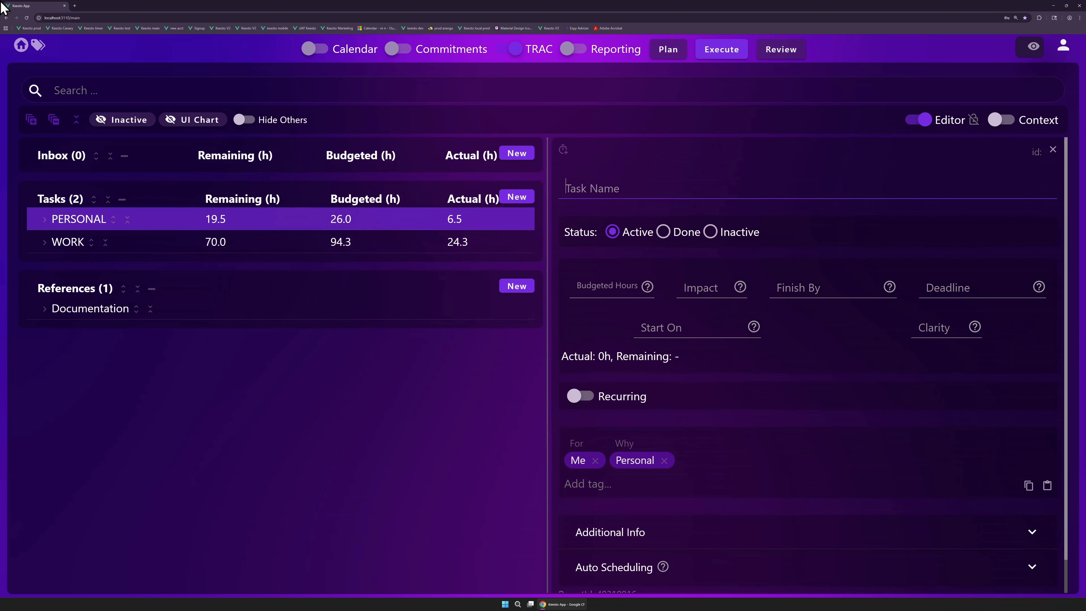
text(Exampmle)
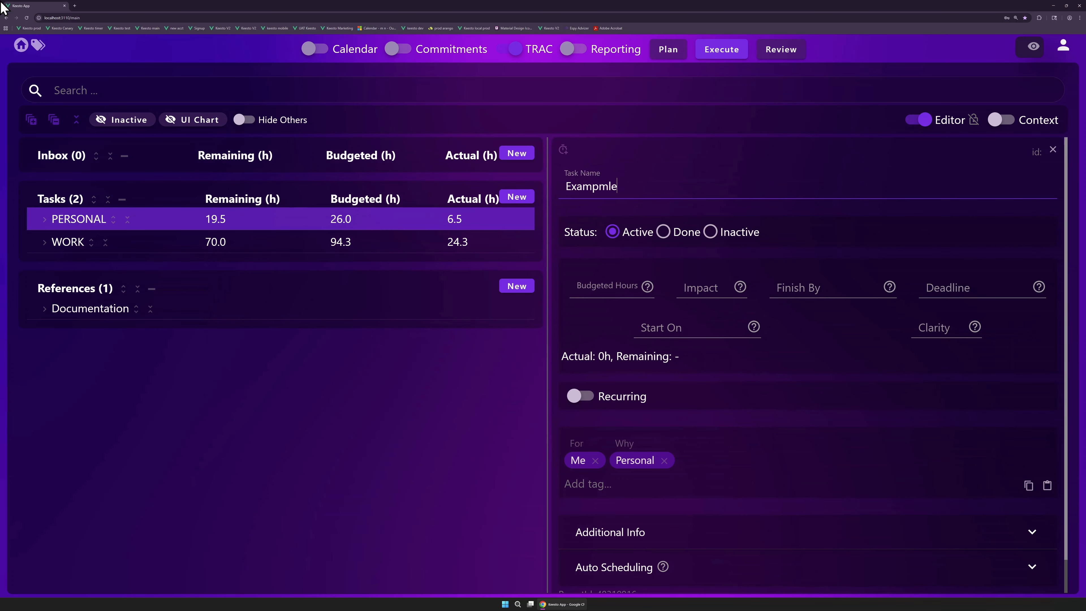
key(BackSpace)
key(BackSpace)
key(BackSpace)
text(le)
scroll(852, 498, down, 2)
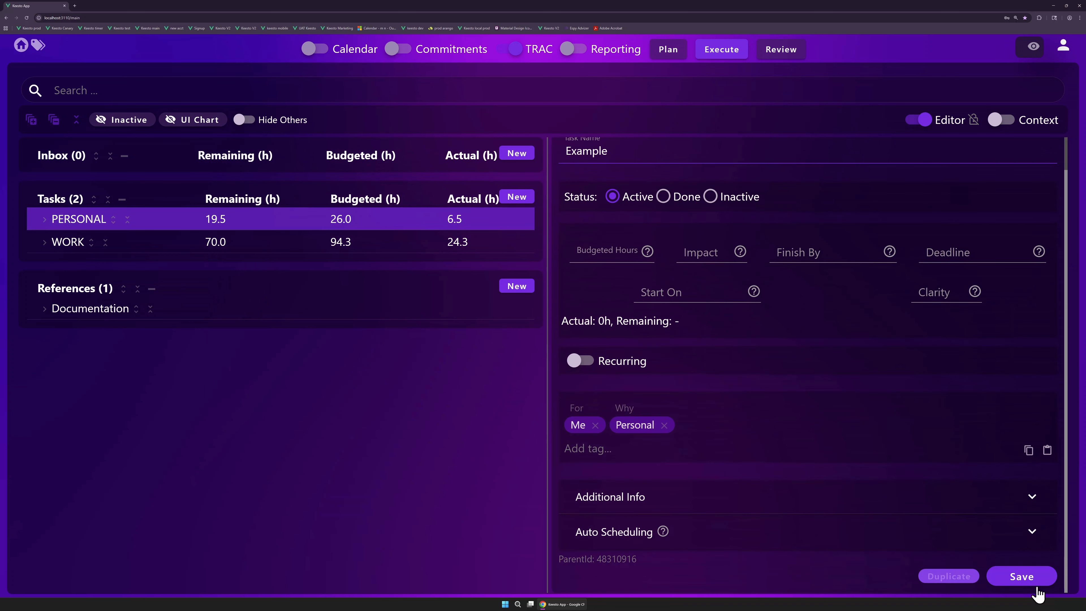
click(1042, 584)
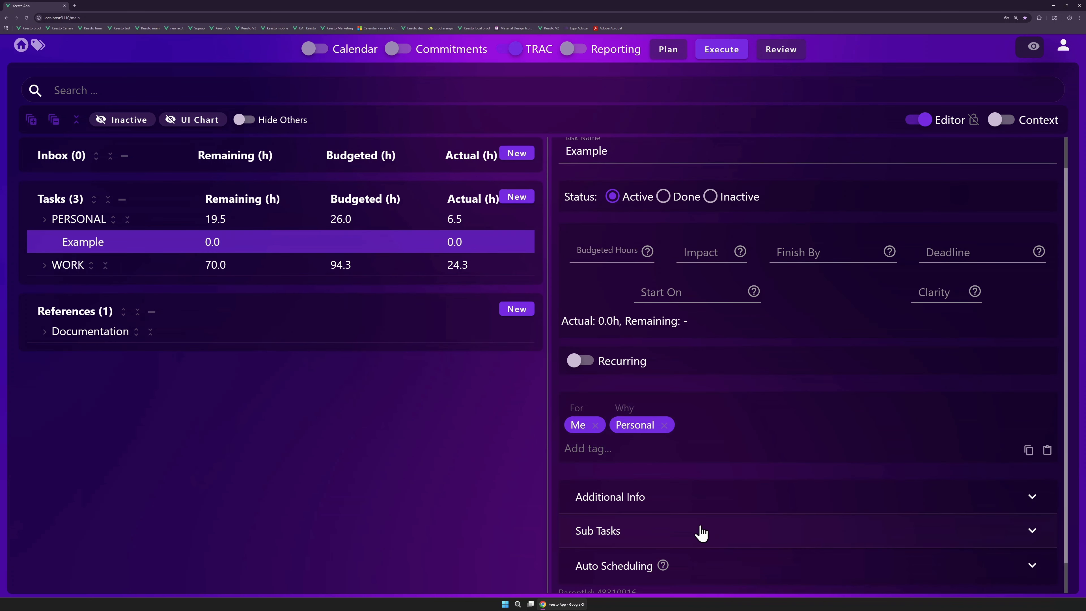
Step: Add two sub-tasks named Task 1 and Task 2 to the Example task and save the changes
scroll(697, 534, down, 3)
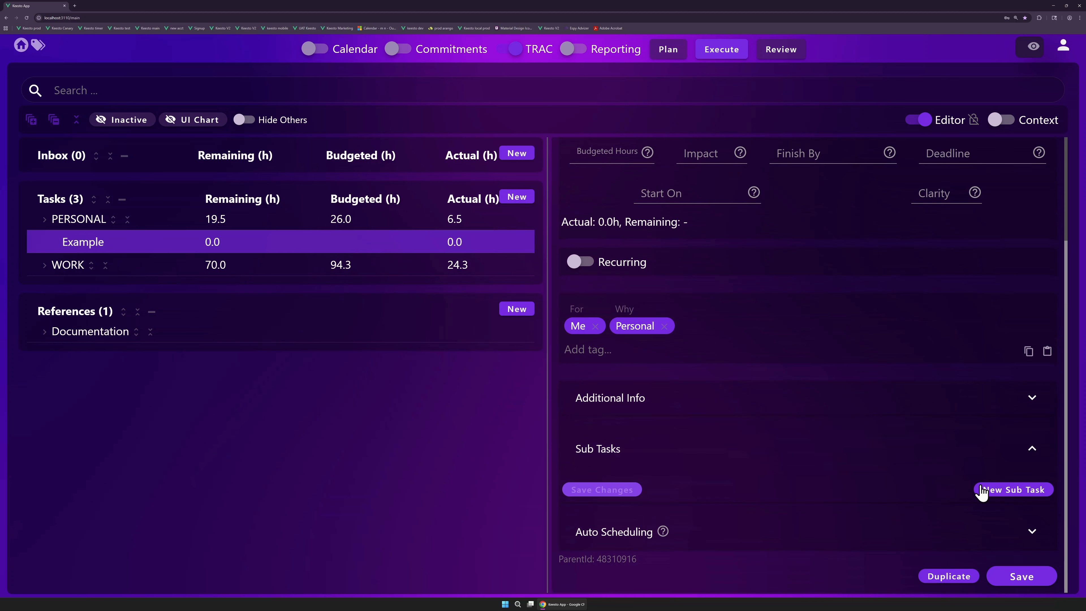
click(986, 489)
click(1001, 535)
scroll(790, 485, down, 2)
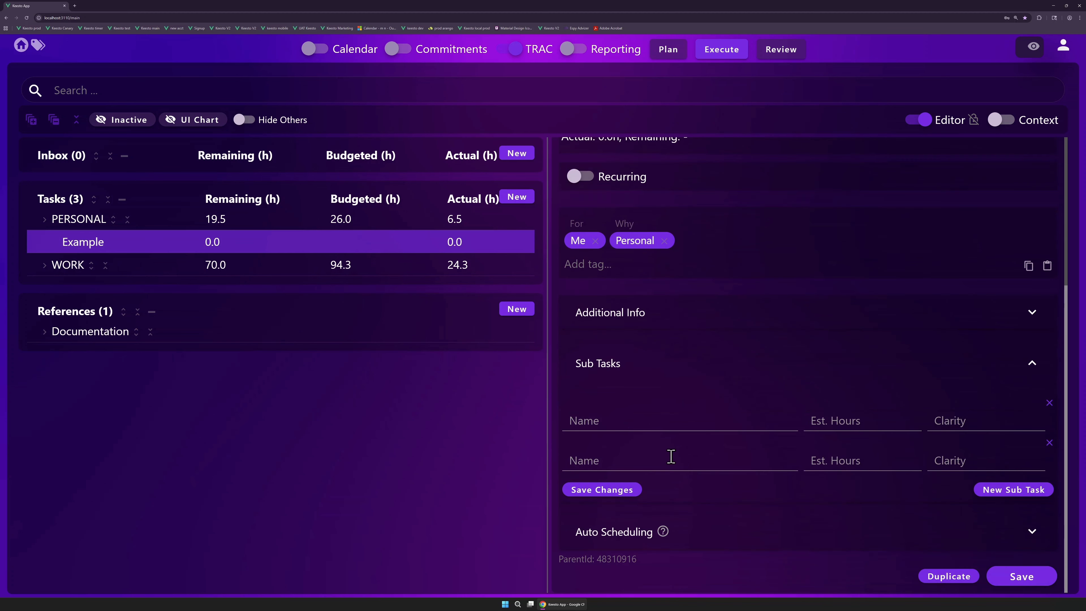
click(657, 418)
text(Task 1)
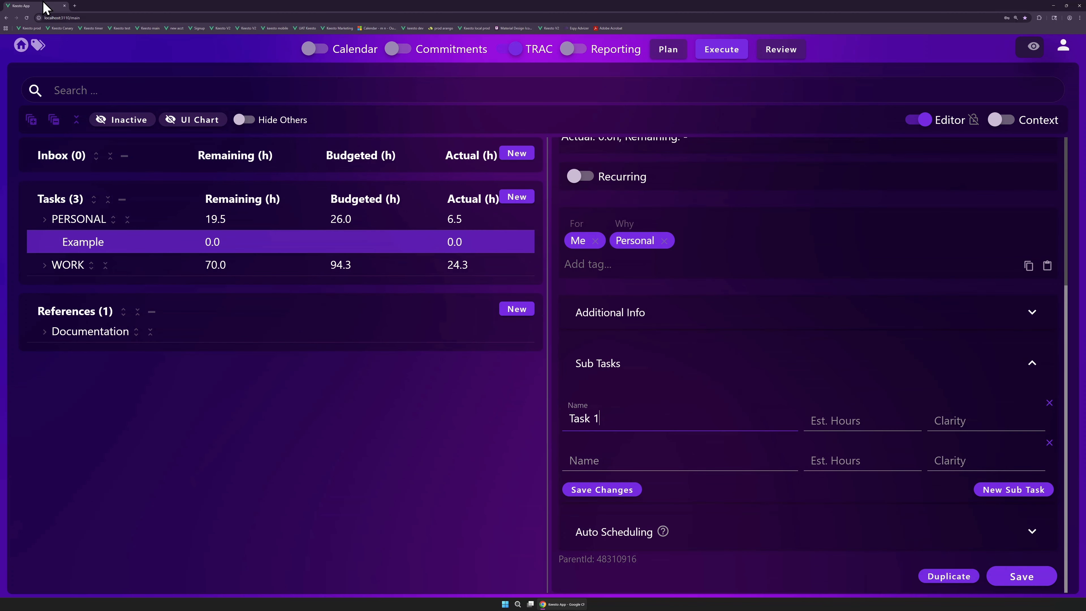
key(Tab)
text(Task 2)
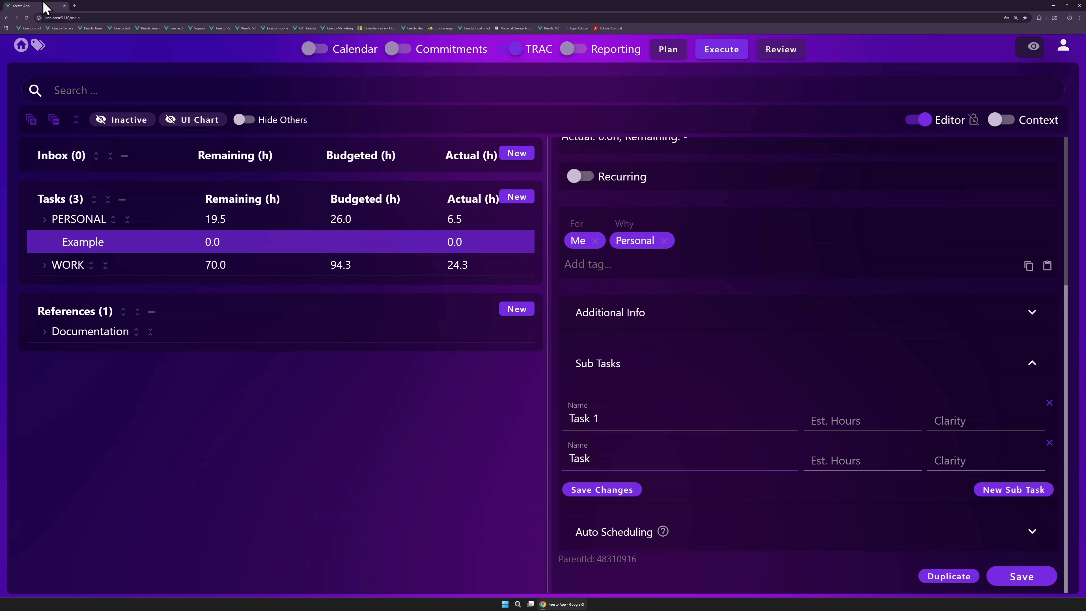
click(590, 490)
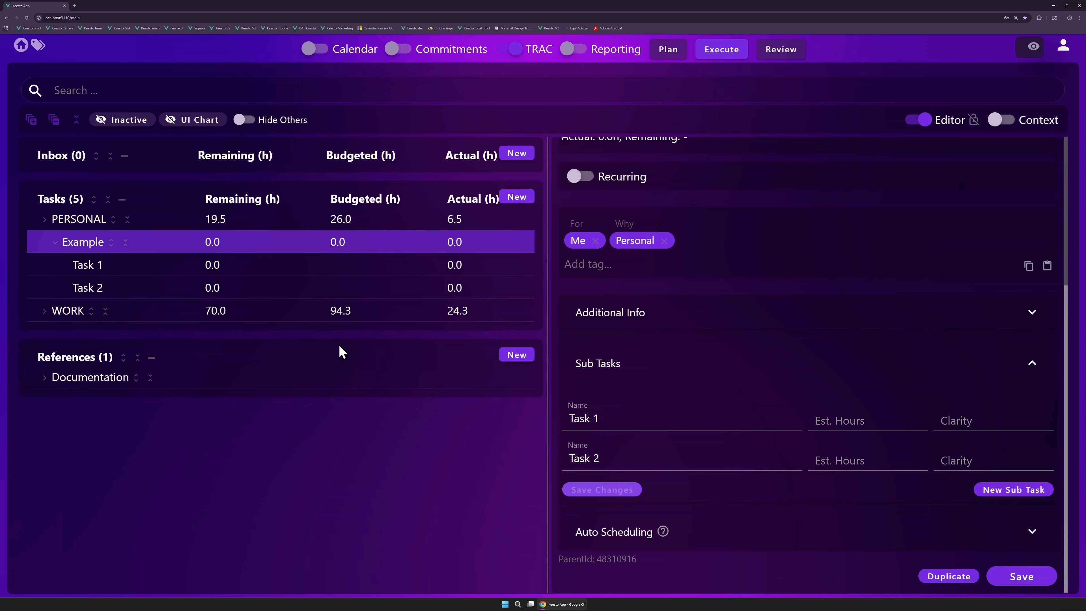
click(175, 267)
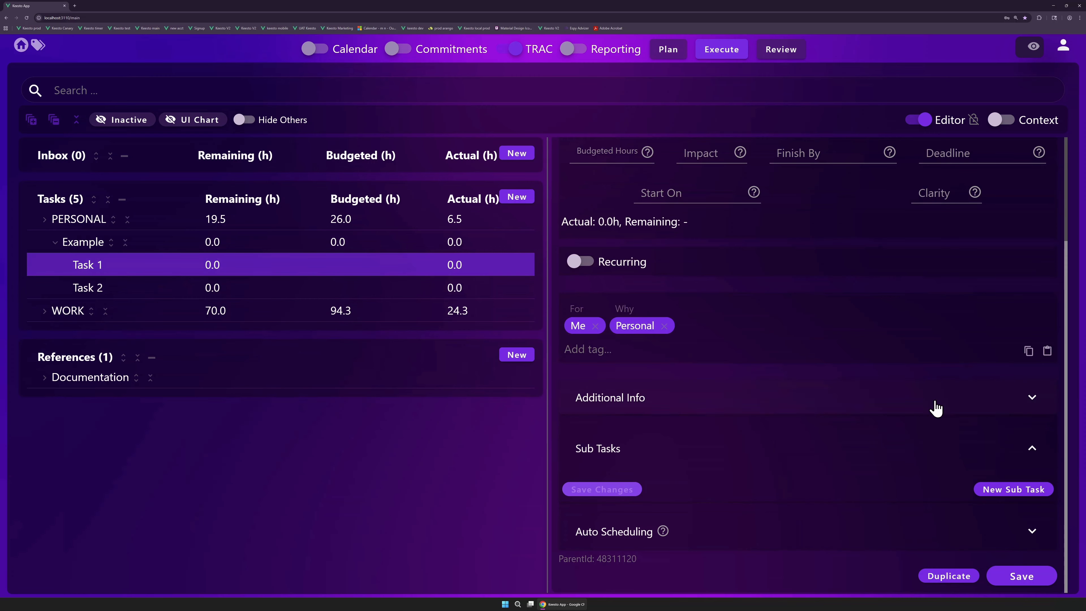
scroll(863, 453, up, 3)
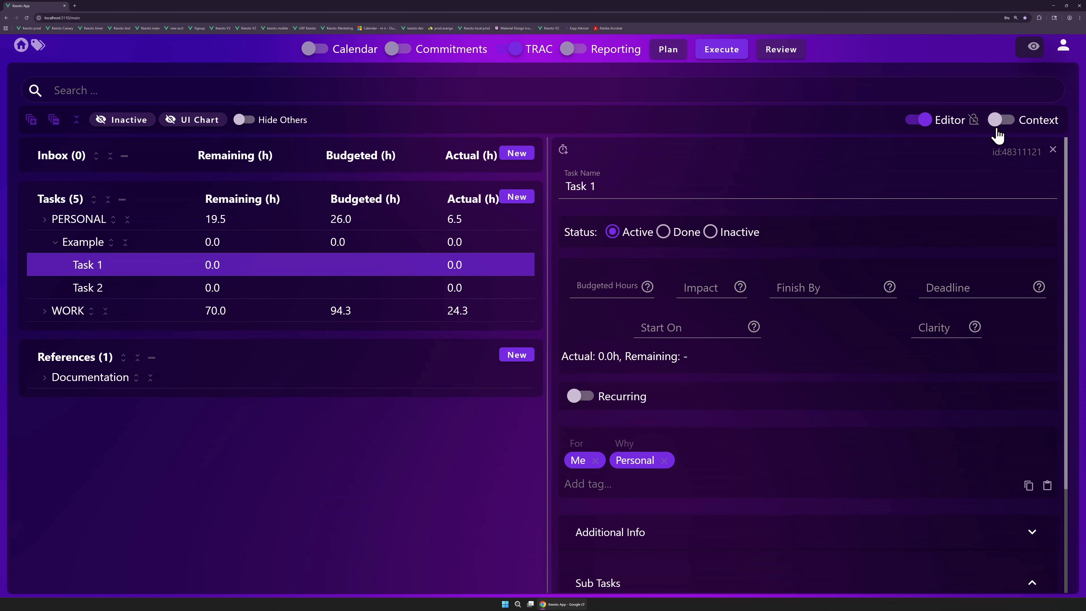
click(955, 127)
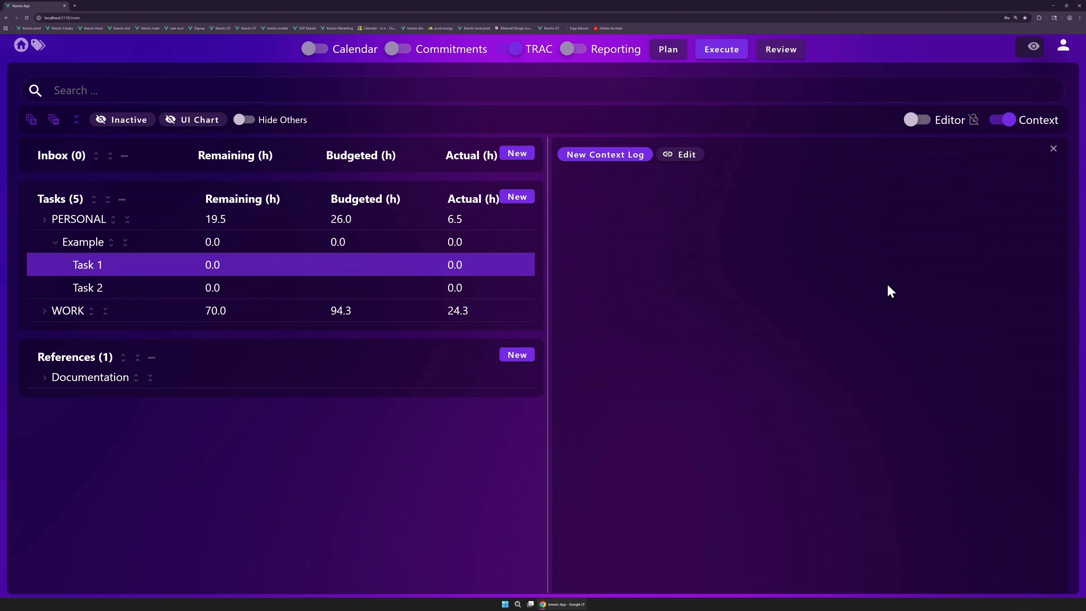
click(620, 160)
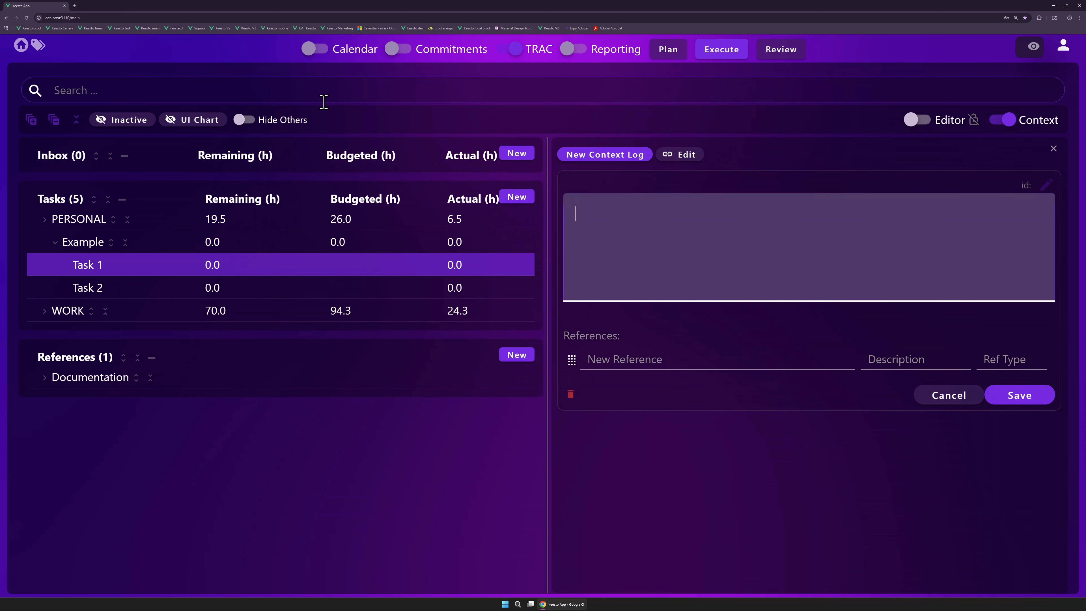
text(Use google to search for s)
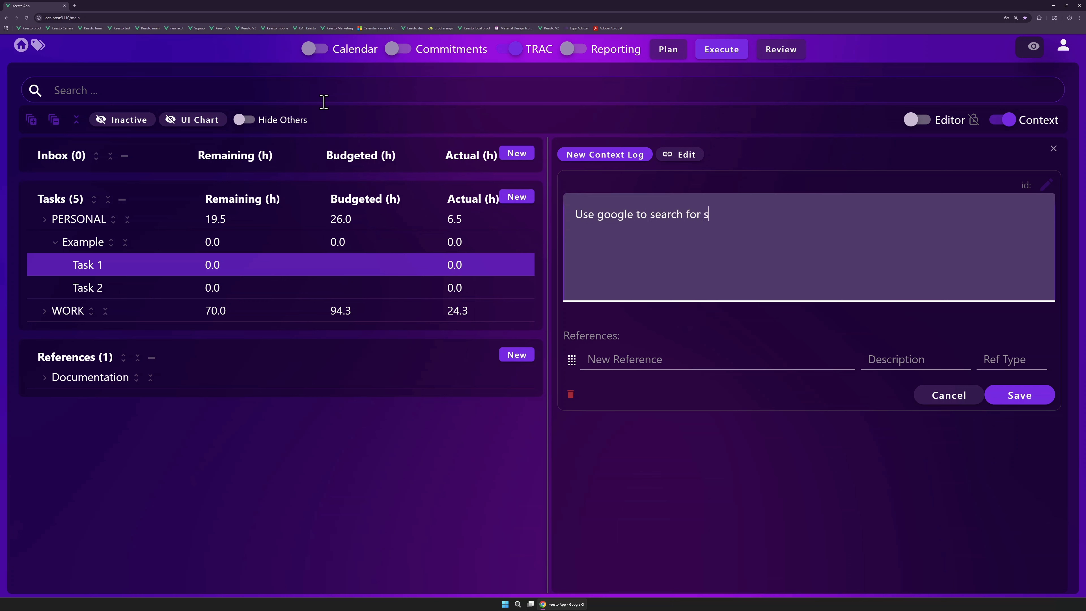
text(tuff)
click(699, 361)
text(https://www.google.com)
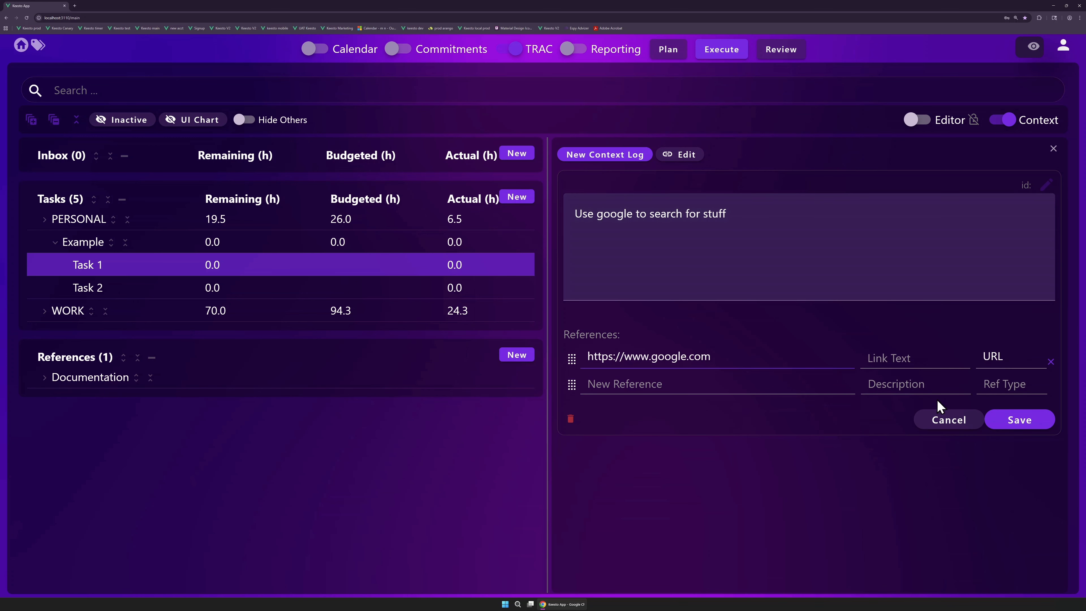
click(1020, 420)
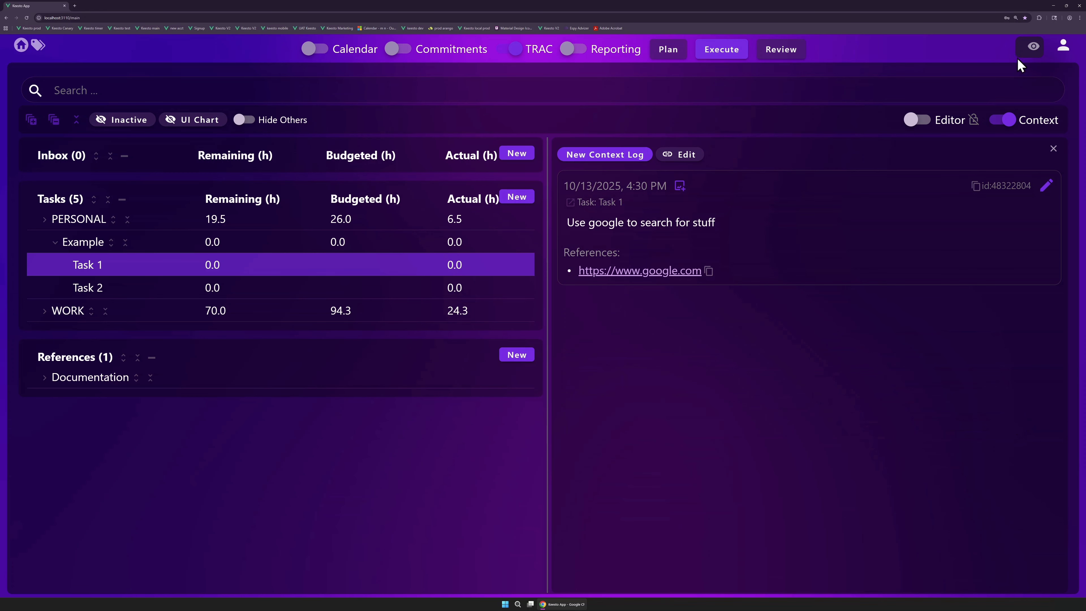
Step: Add and save a quick inbox item about getting back to a contact, with a 15m budget, finish by Today and impact 2
click(1032, 47)
click(850, 91)
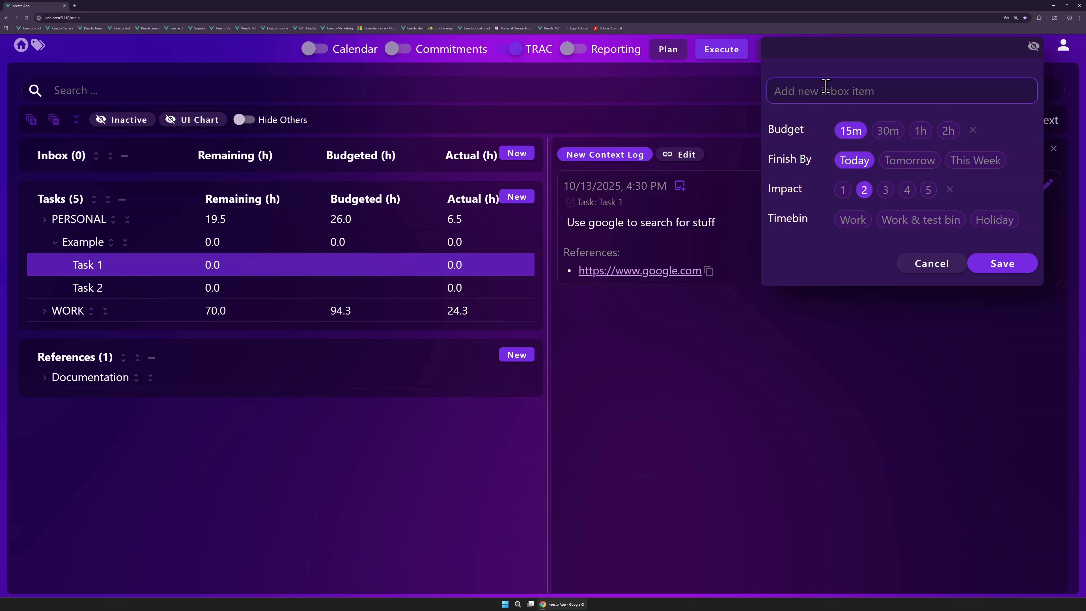
text(Get back to Marc)
click(1006, 265)
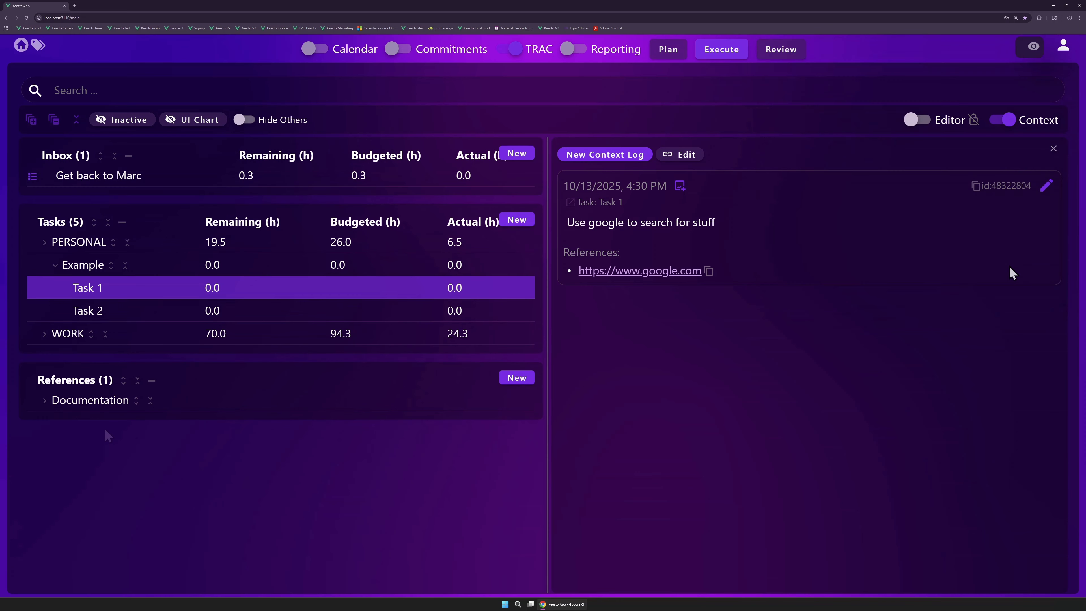
Step: Expand Documentation under References and view the context log of its Keesto entry
click(43, 400)
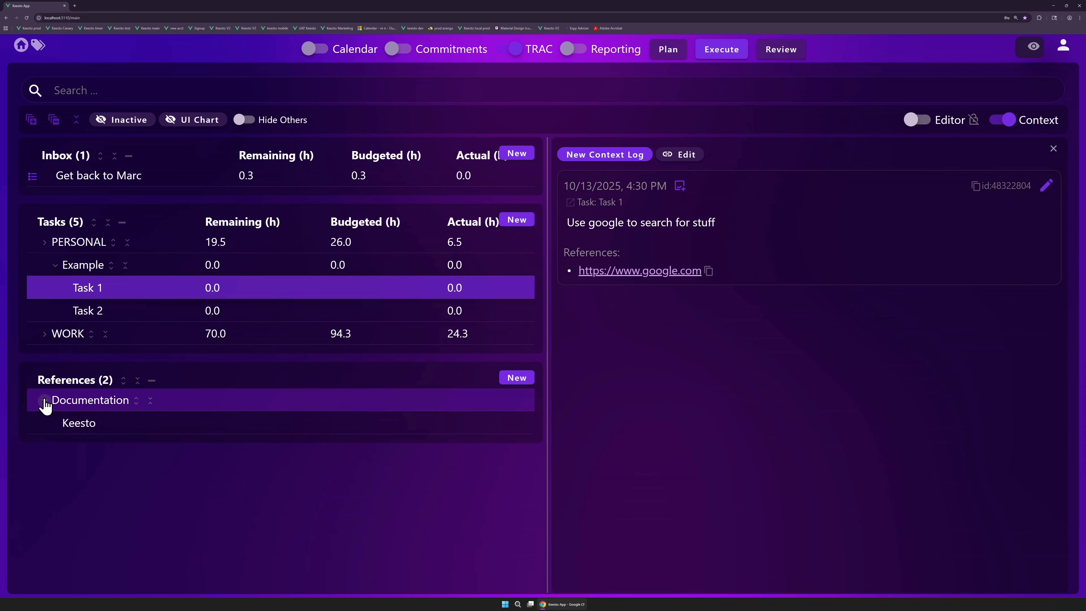
click(76, 425)
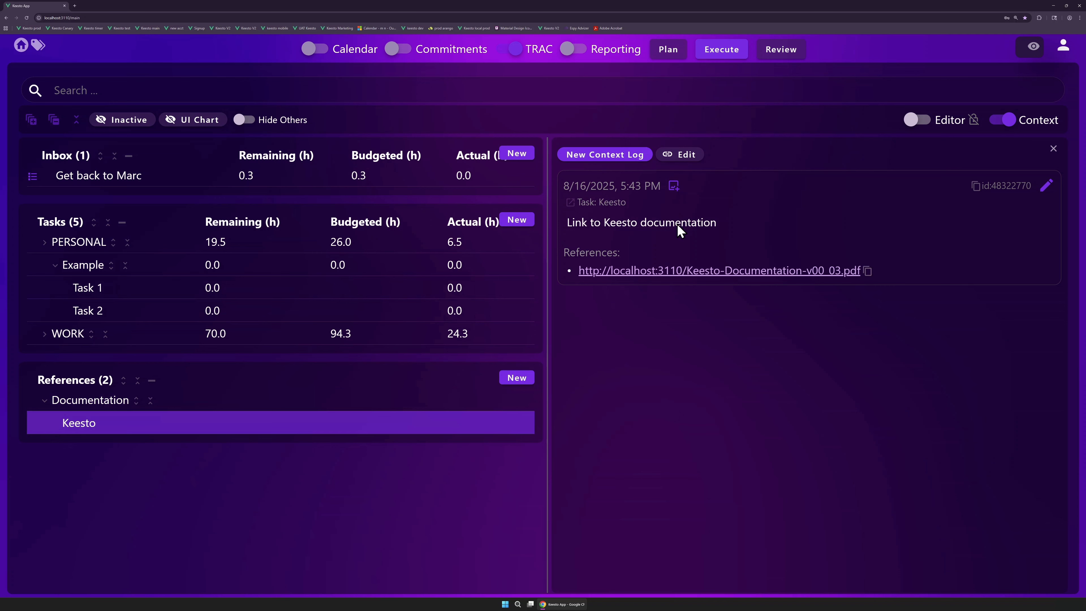
Step: Show the UI Chart and set its upcoming deadline range to 3 days
click(201, 120)
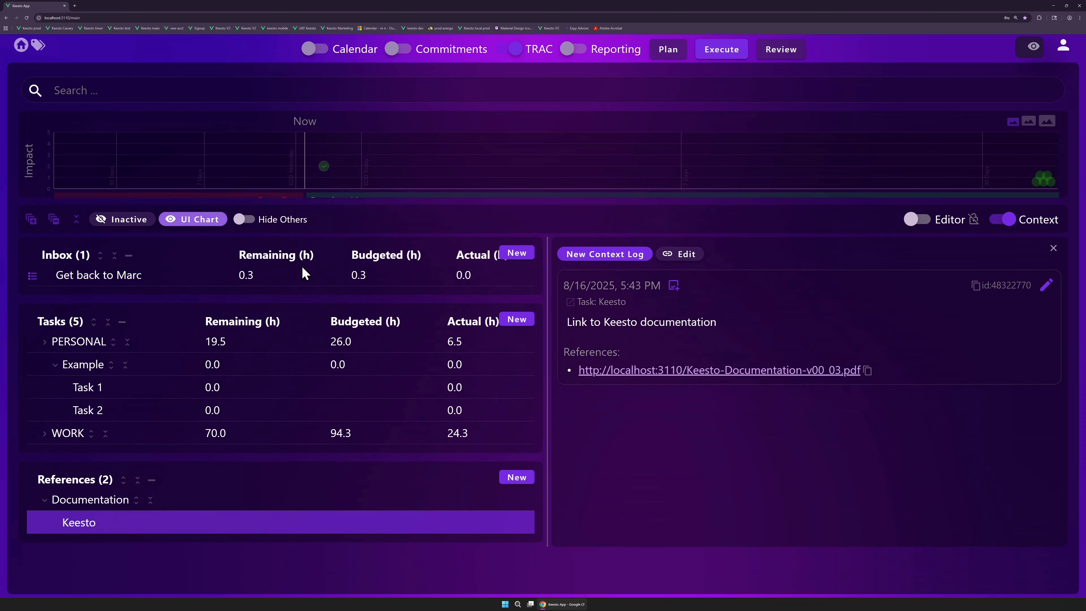
drag(53, 226, 148, 225)
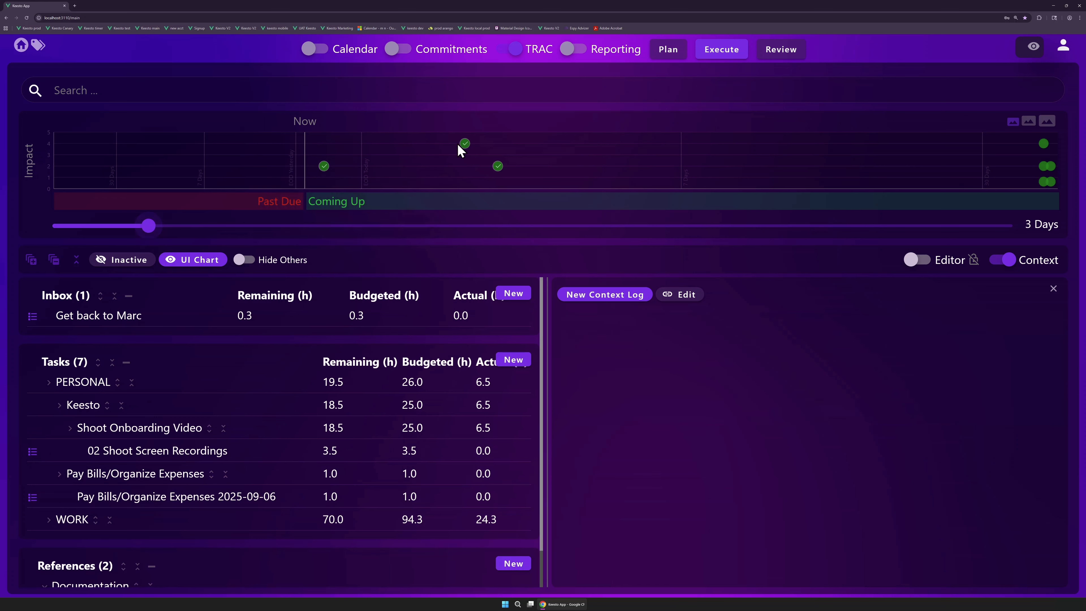
mouse_move(498, 171)
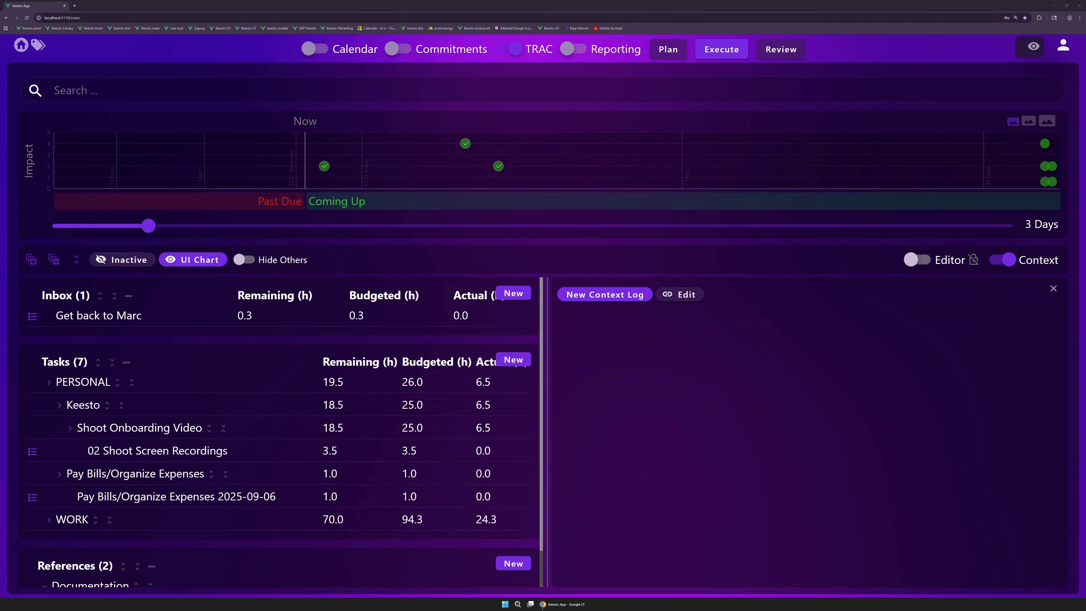
Step: Switch to the Reporting view and group the chart by Task with a depth of 2
click(613, 49)
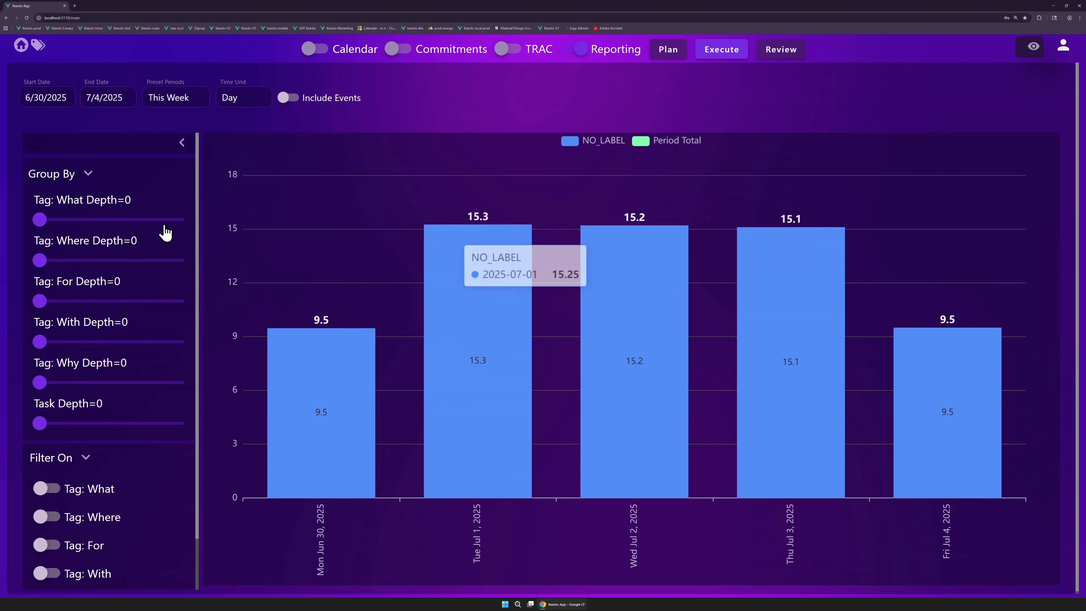
mouse_move(39, 220)
mouse_down()
mouse_move(83, 219)
mouse_move(40, 219)
mouse_up()
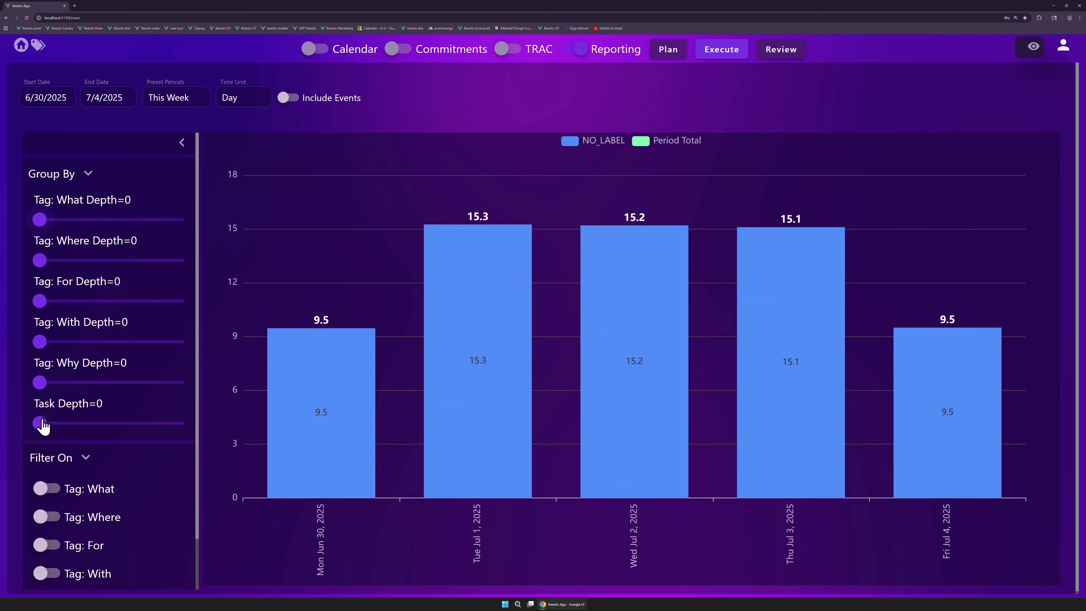
drag(39, 423, 68, 423)
Step: Filter the report on the Why tag so that only Work is included
scroll(104, 428, down, 1)
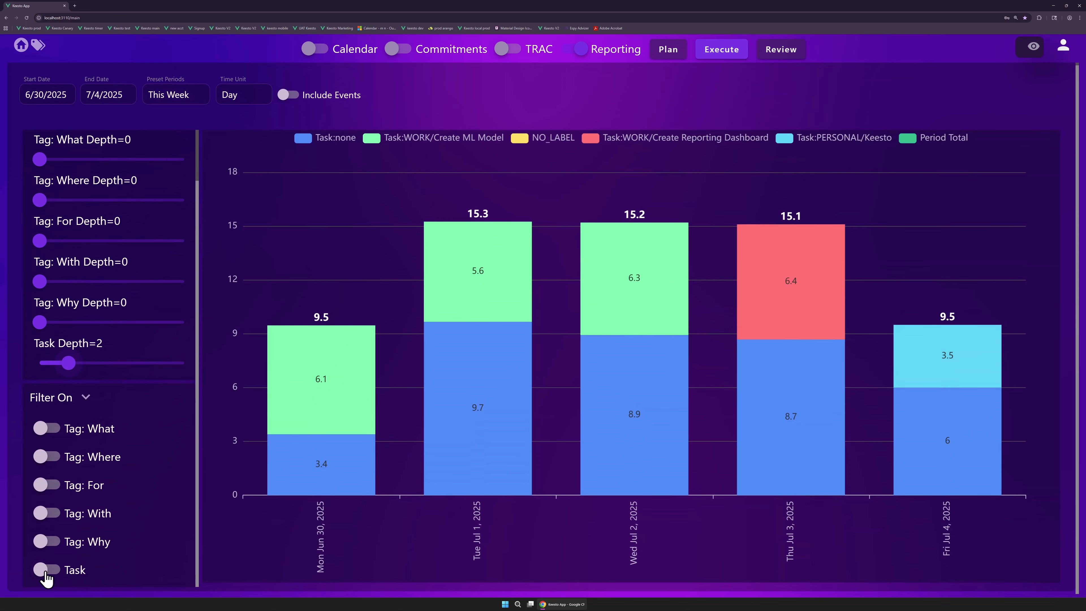
click(45, 557)
scroll(81, 518, down, 2)
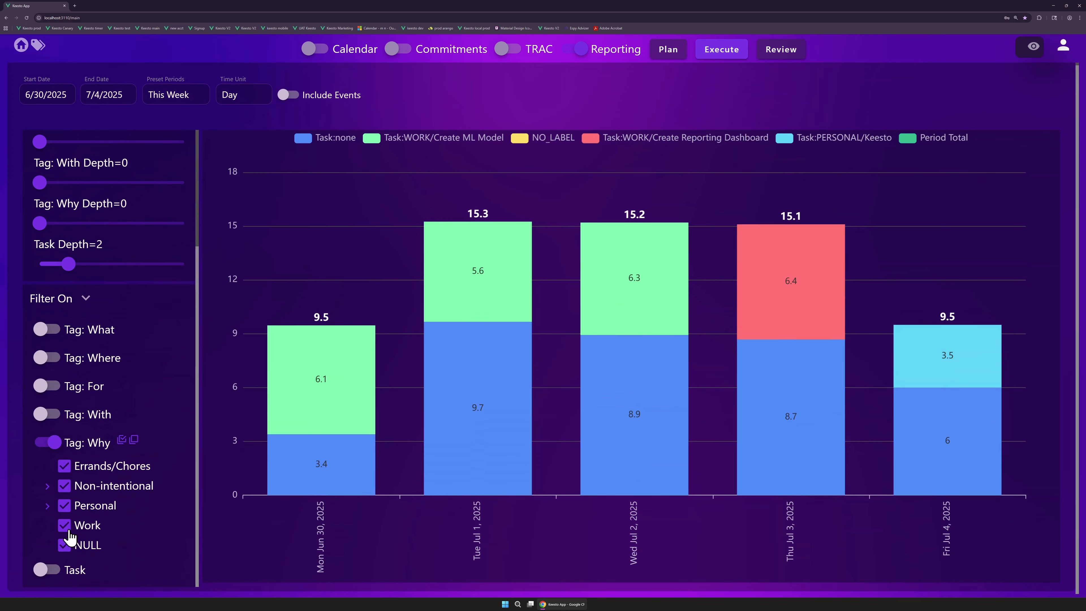
click(135, 441)
click(65, 525)
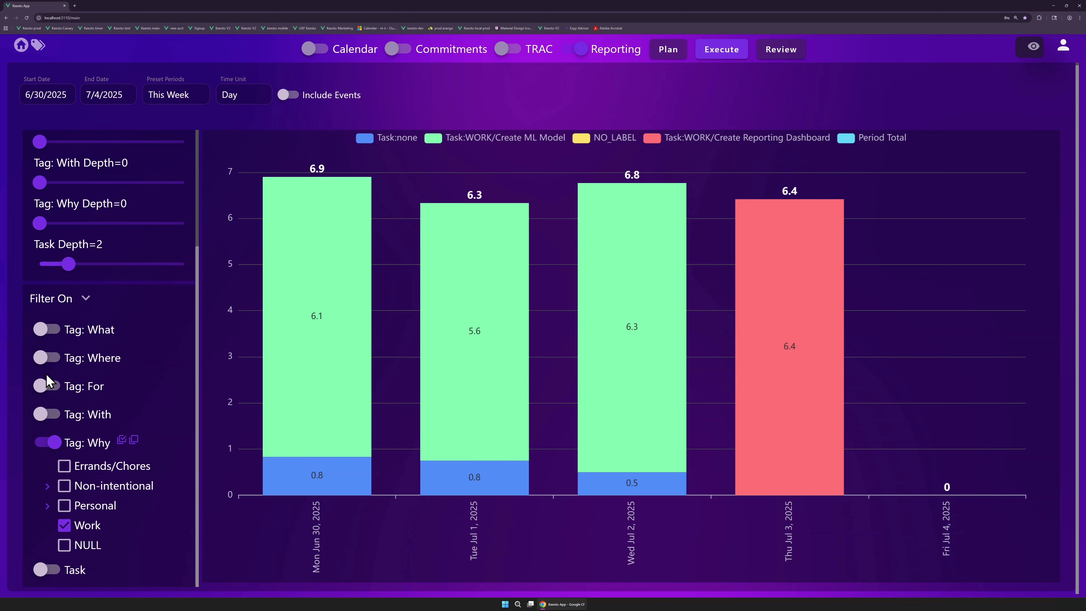
Step: Filter the report on the For tag to Company ABC only and include events in the chart
click(47, 385)
click(128, 386)
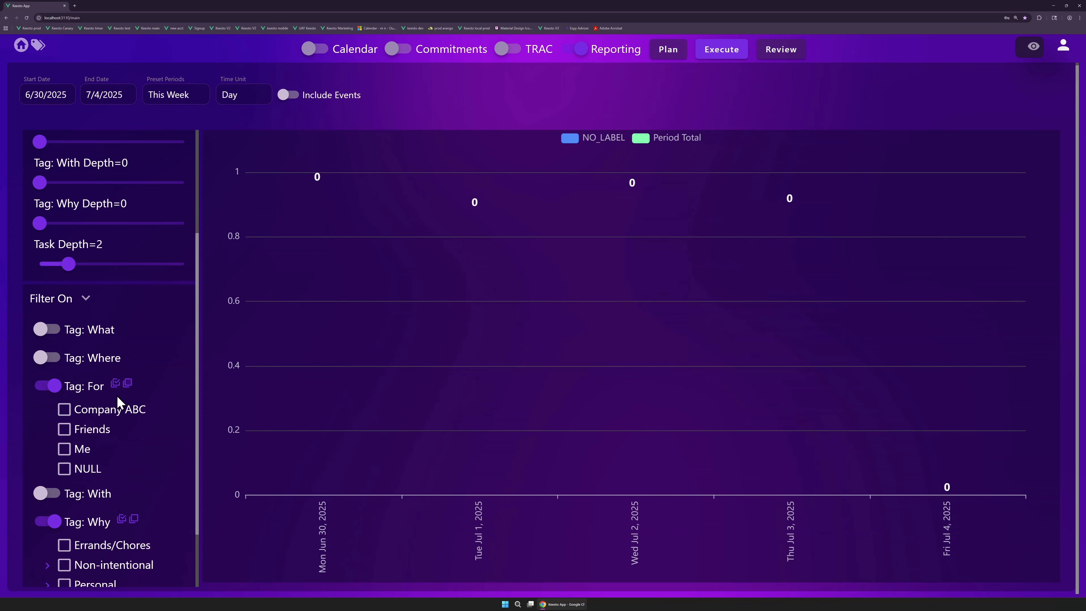
click(64, 410)
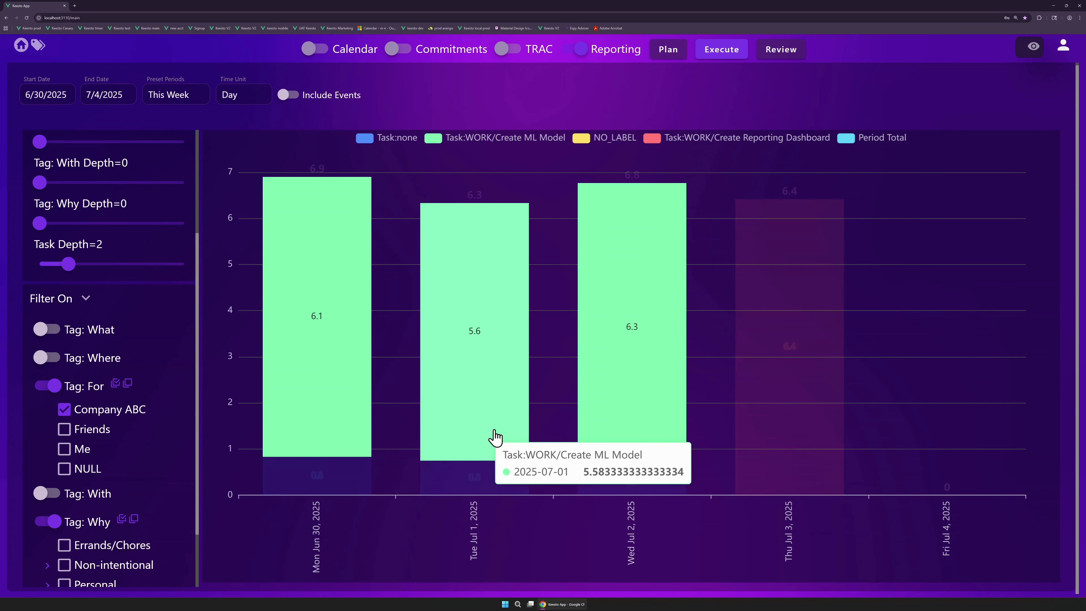
click(288, 94)
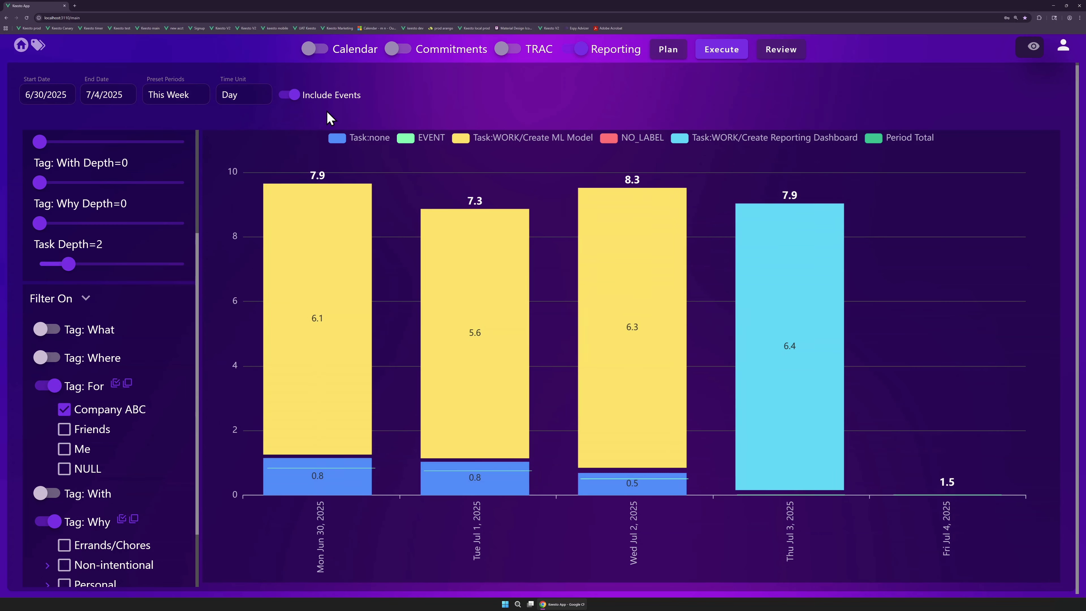